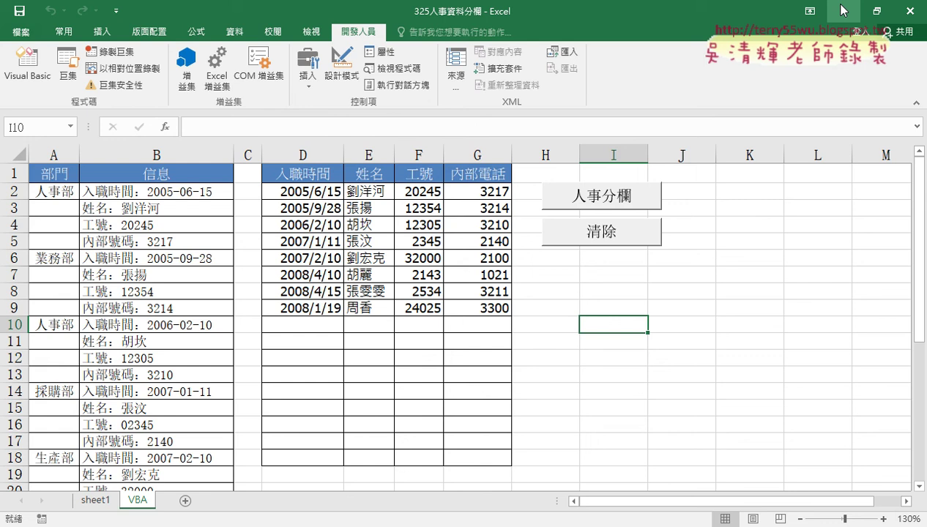
Clear D2:G9, test the 人事分欄 button's split, then clear the table again
click(586, 243)
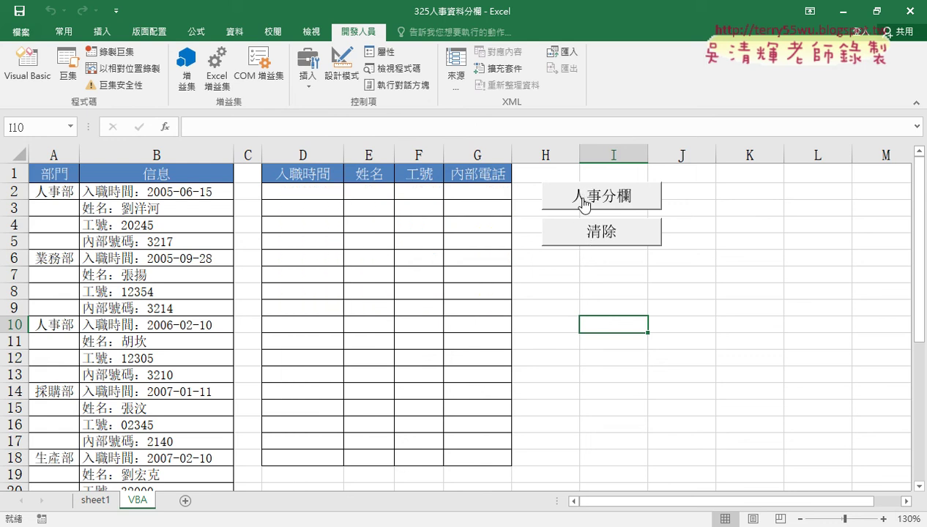
click(583, 204)
click(578, 233)
Open the 人事分欄 button's assigned macro code in the VBA editor through 指定巨集
right_click(601, 199)
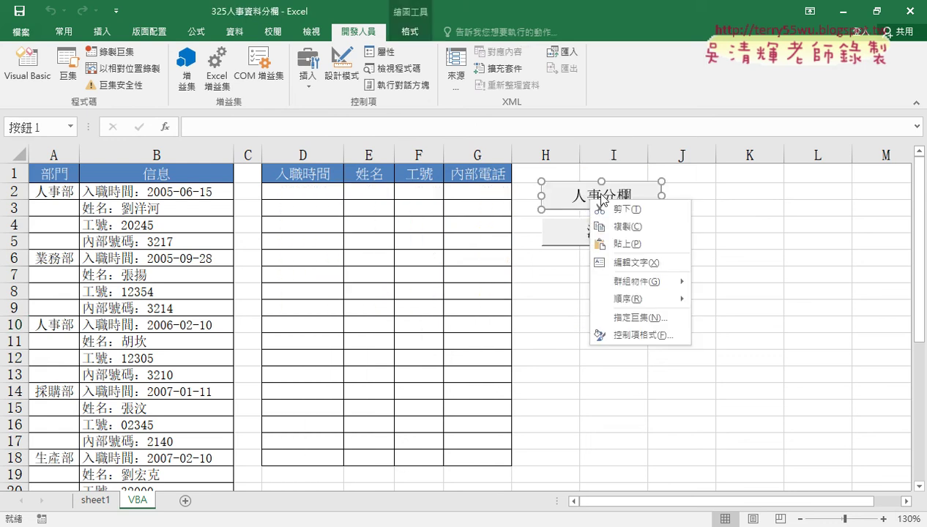
click(622, 316)
click(739, 212)
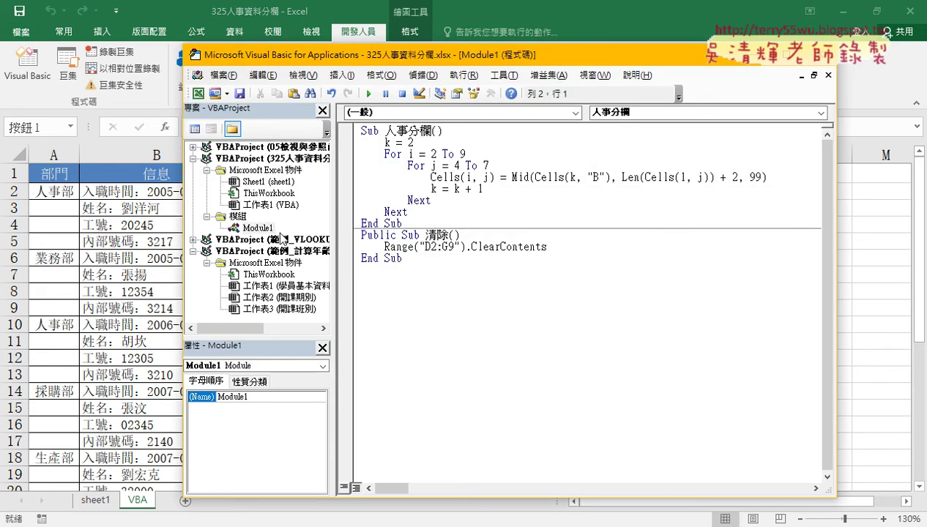
Widen the Project pane and select Module1 of the 325人事資料分欄 workbook
click(256, 159)
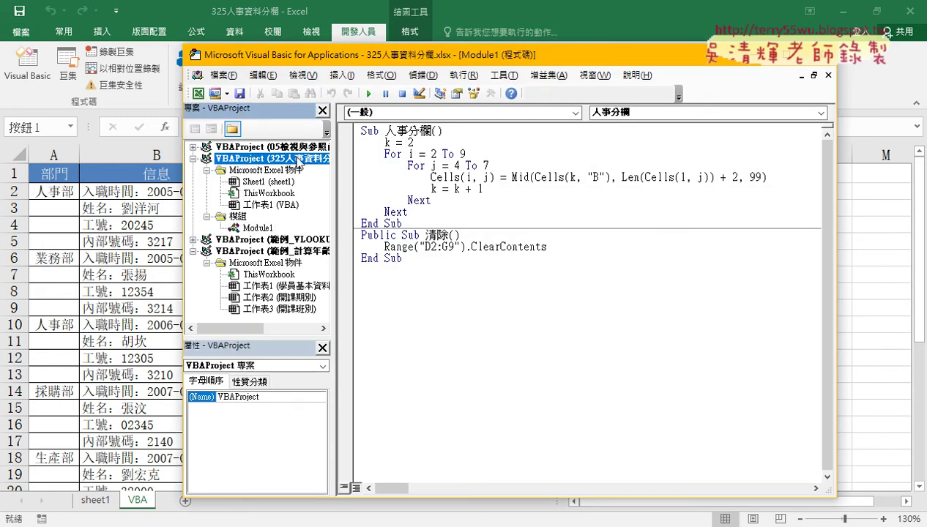
drag(344, 173, 389, 173)
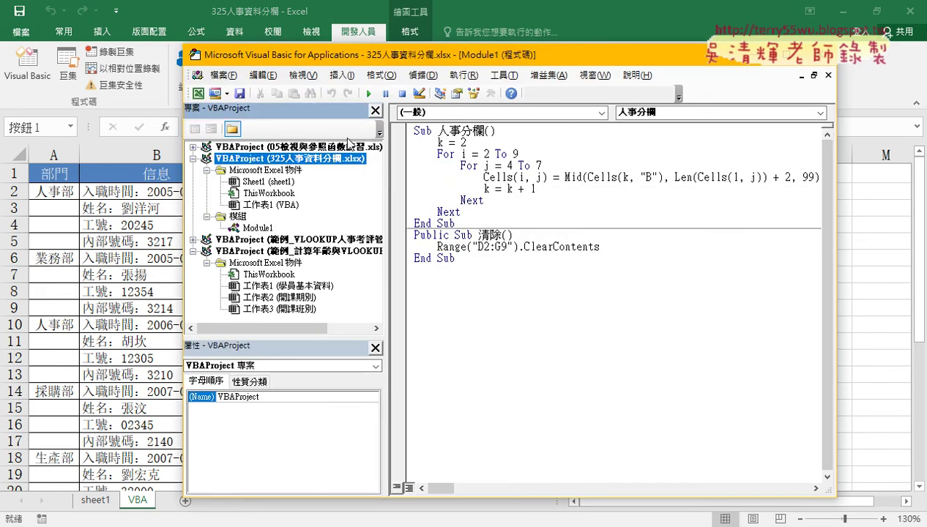
click(257, 228)
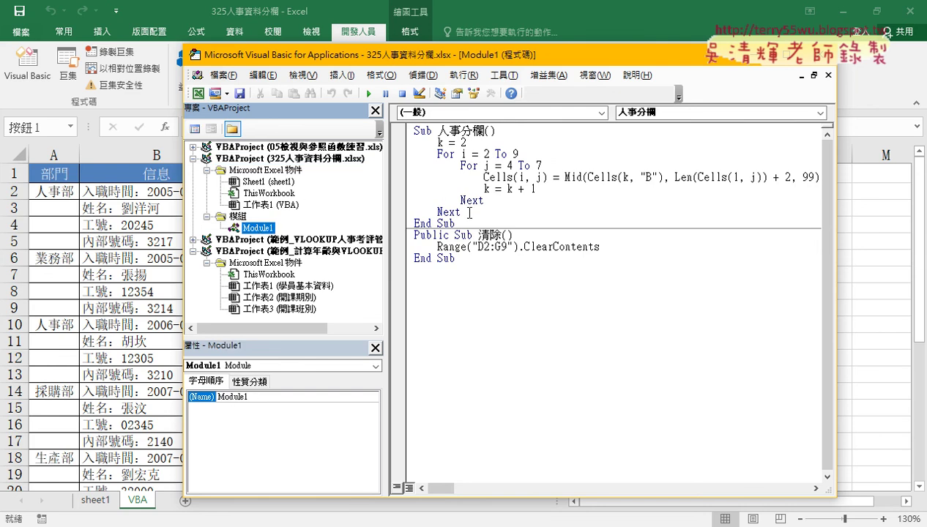
Delete the 人事分欄 code between Sub 人事分欄() and End Sub
drag(460, 211, 414, 144)
click(495, 131)
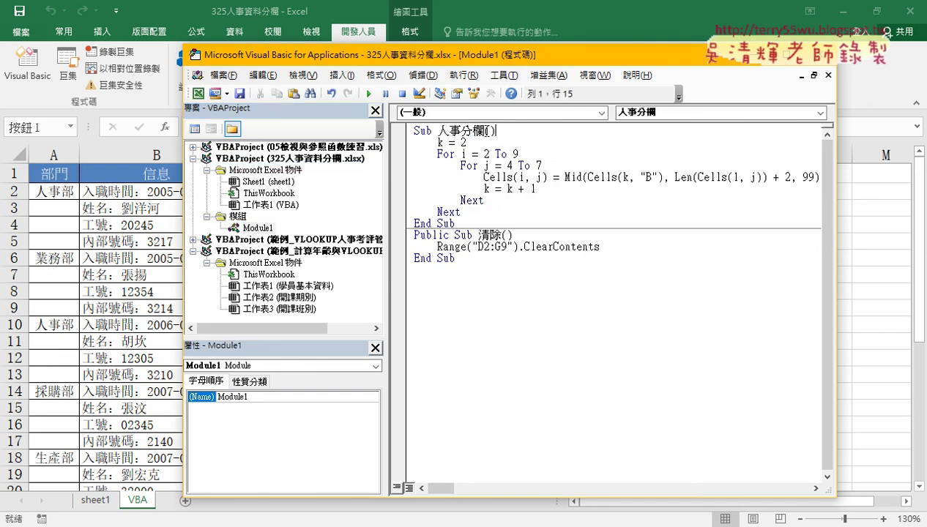
drag(485, 130, 500, 222)
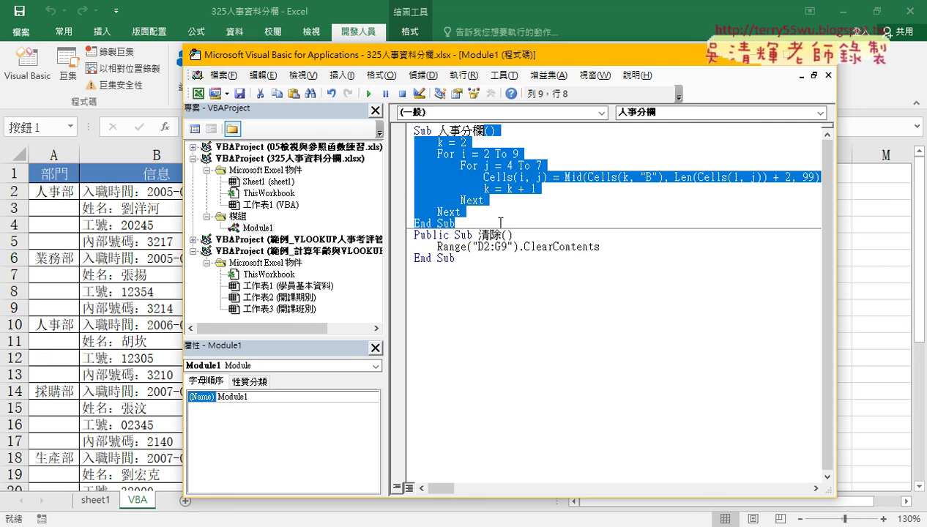
key(Return)
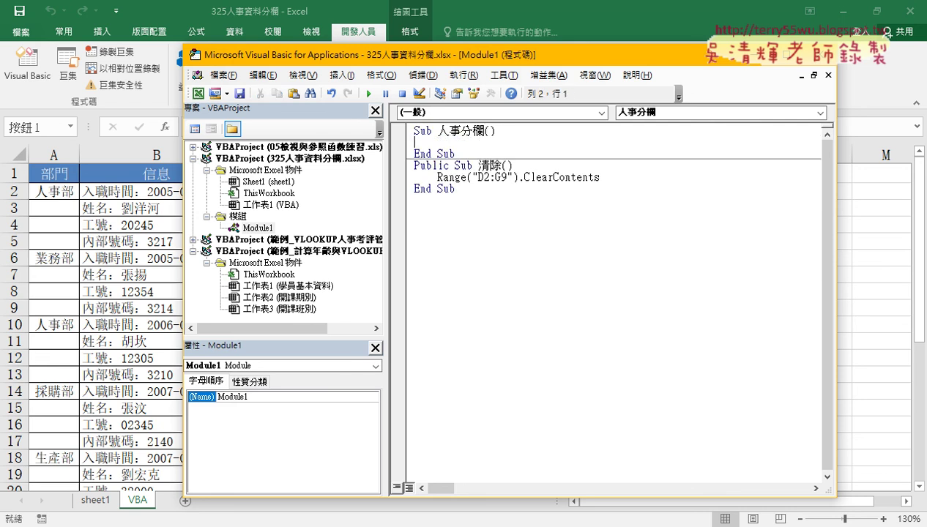
Place the code window beside the table and write an outer For i = 2 To 9 … Next loop
key(Tab)
drag(386, 205, 300, 200)
mouse_move(320, 58)
mouse_down()
mouse_move(510, 57)
mouse_move(640, 73)
mouse_up()
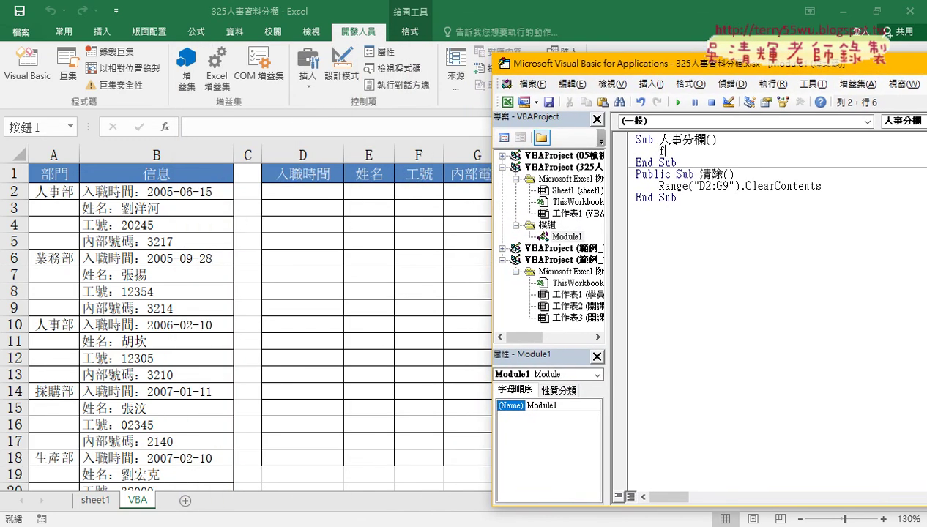
text(for )
text(i)
text(=)
text(2 to )
text(9)
key(Return)
key(Return)
text(n)
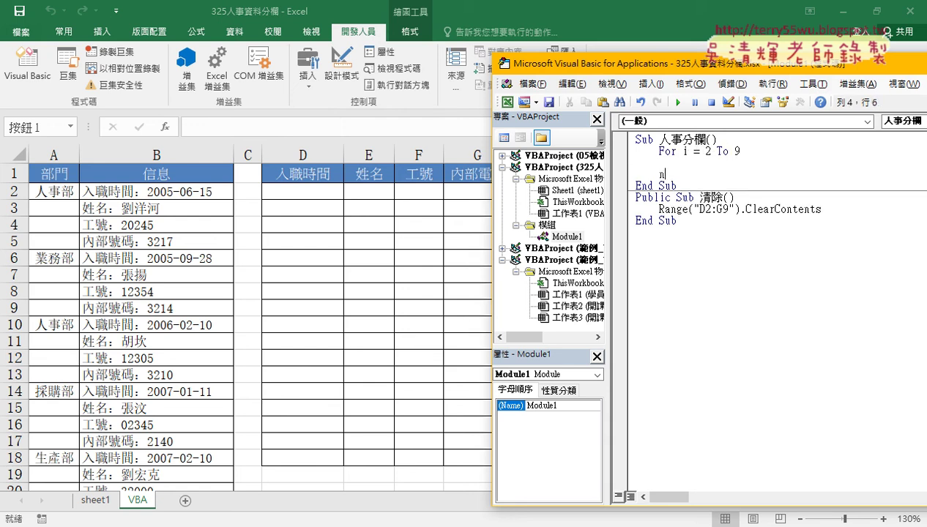
text(ext)
key(Up)
Duplicate the For i = 2 To 9 line inside the outer loop, indented one level
drag(740, 151, 661, 151)
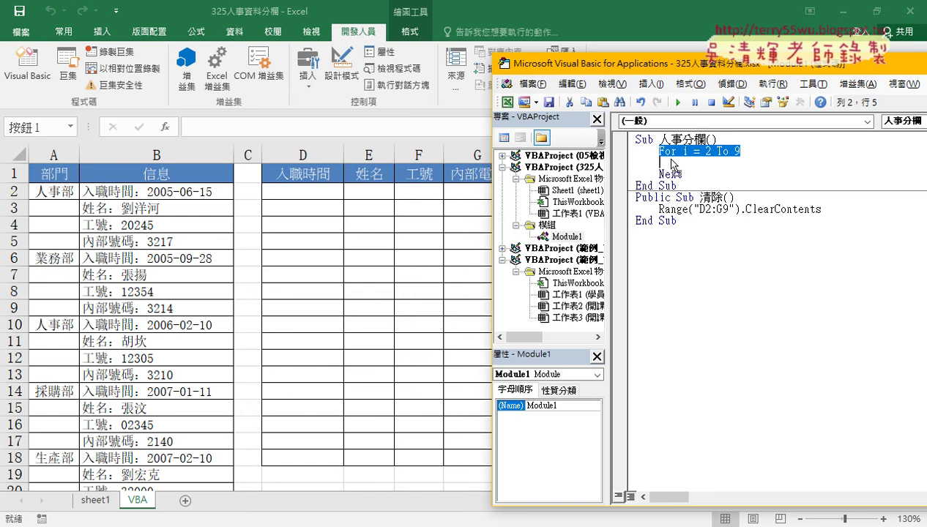
key(ctrl+c)
key(Down)
key(ctrl+v)
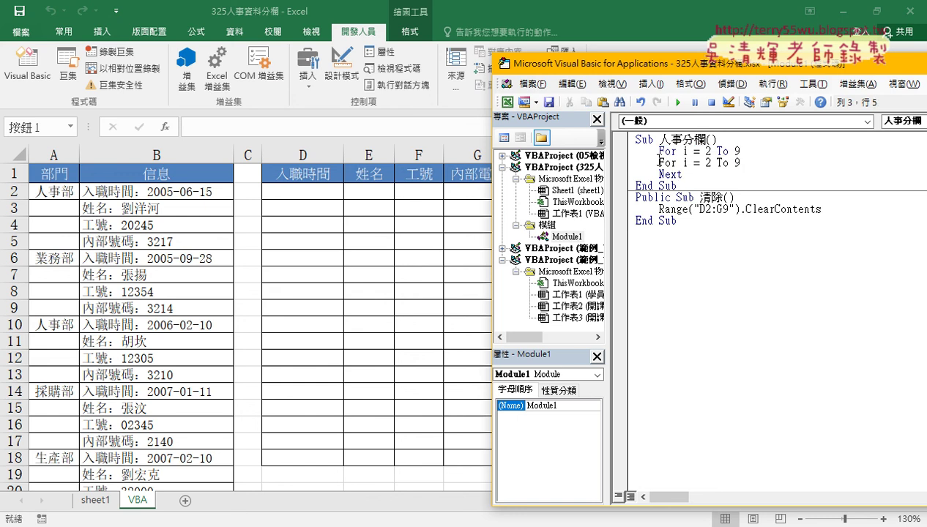
key(Tab)
Change the copied line to For j = 4 To 7
click(707, 162)
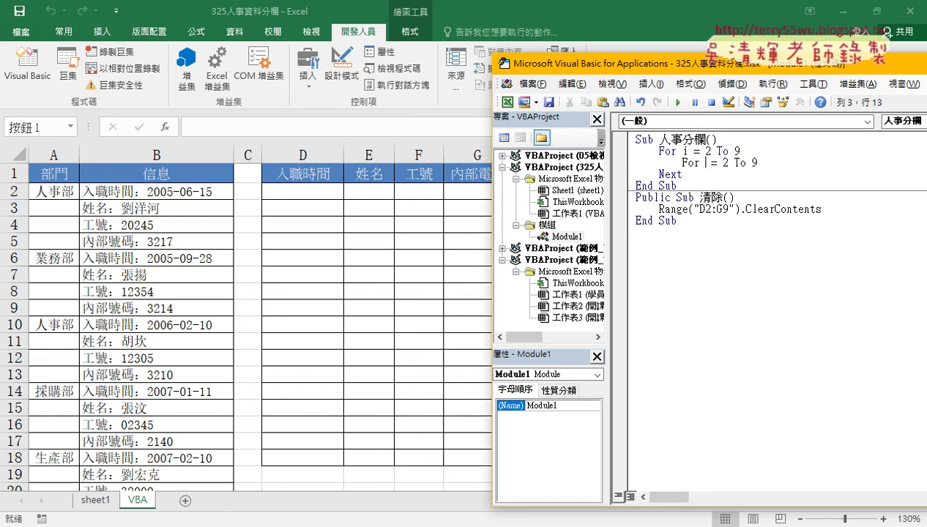
text(j)
click(723, 163)
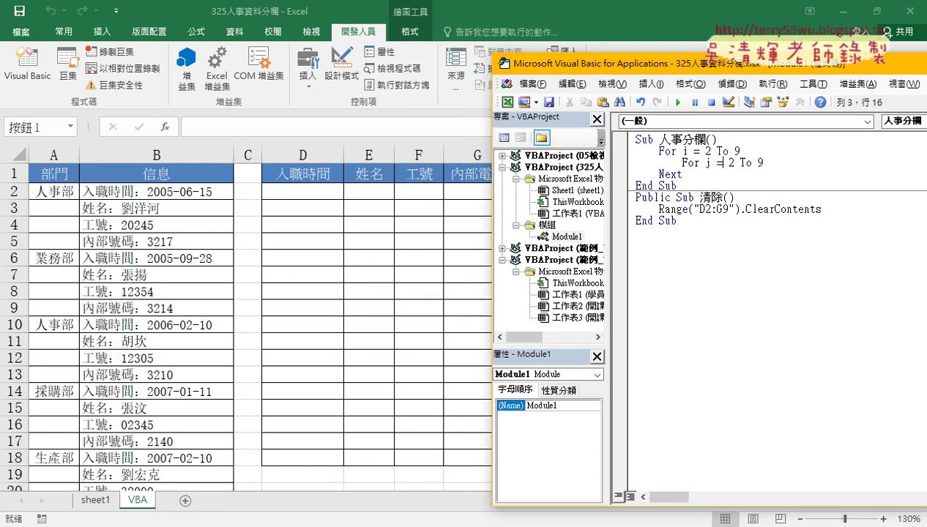
click(727, 162)
key(Delete)
text(4)
click(751, 163)
key(Delete)
text(7)
Close the inner loop with Next and begin the statement Cells(i,j)= inside it
key(Return)
key(Return)
text(nex)
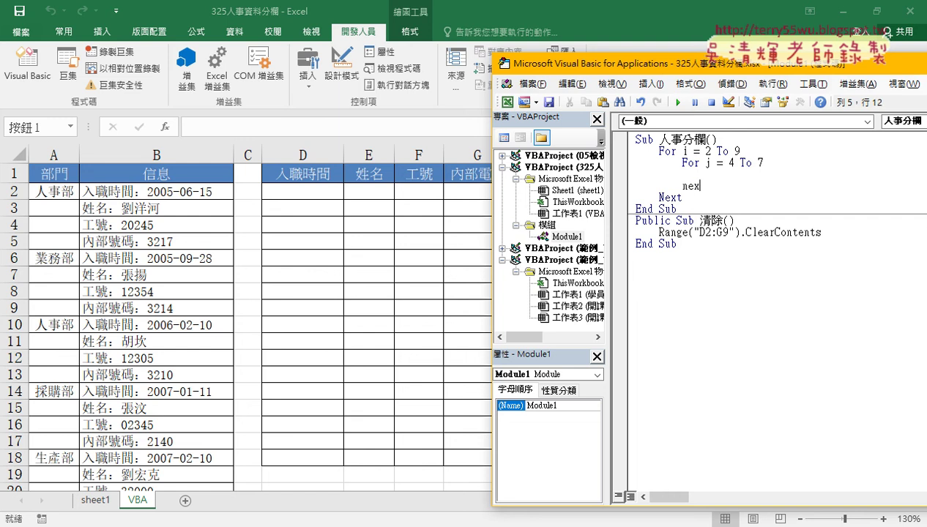
text(t)
key(Up)
text(cel)
text(ls()
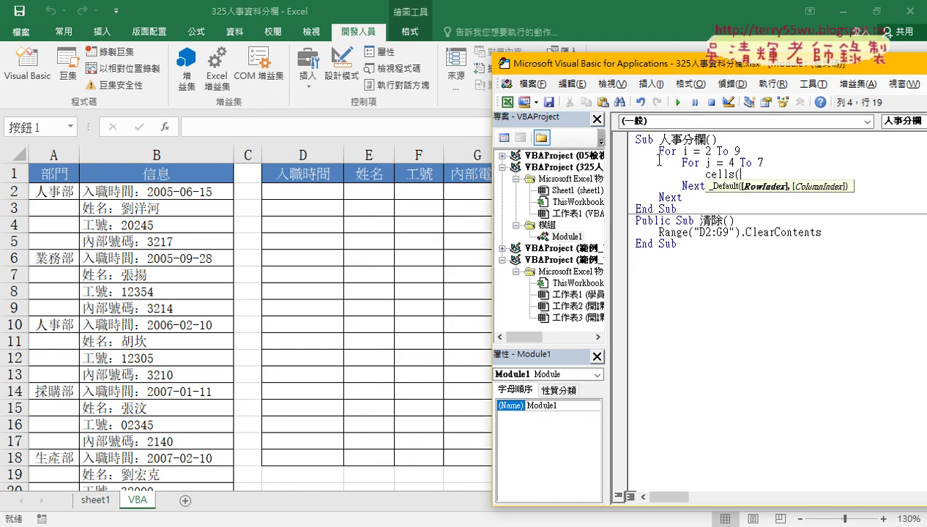
text(i,j)
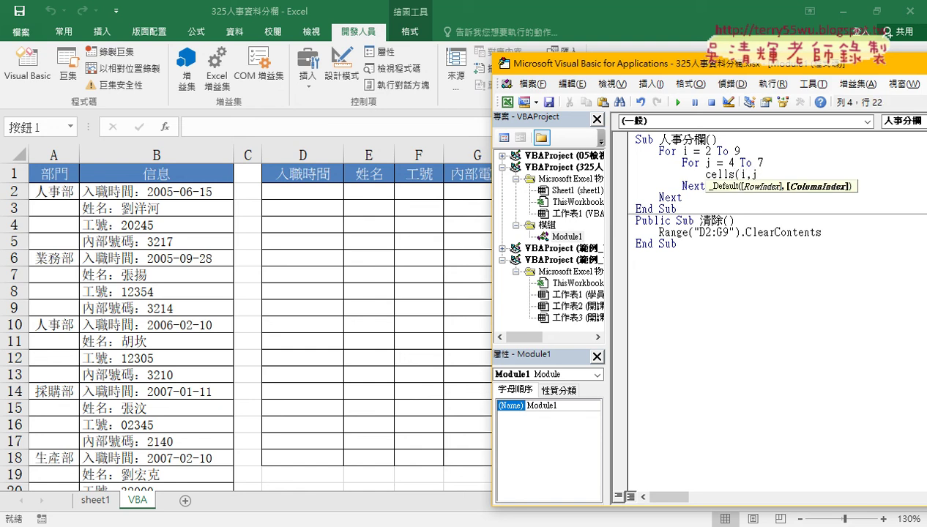
text()=)
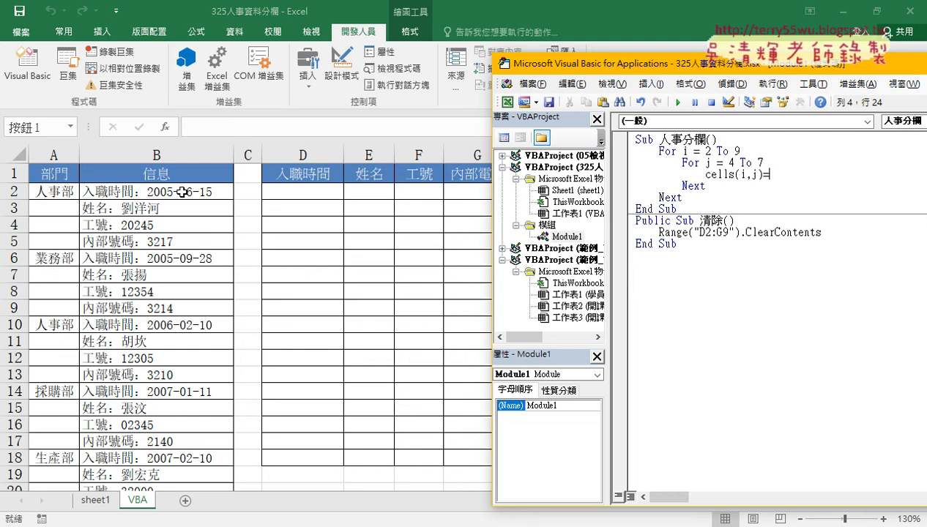
Finish the inner statement as Cells(i, j) = Cells(2, "B") and let VBA auto-format it
text(c)
text(ell)
text(s)
text((2)
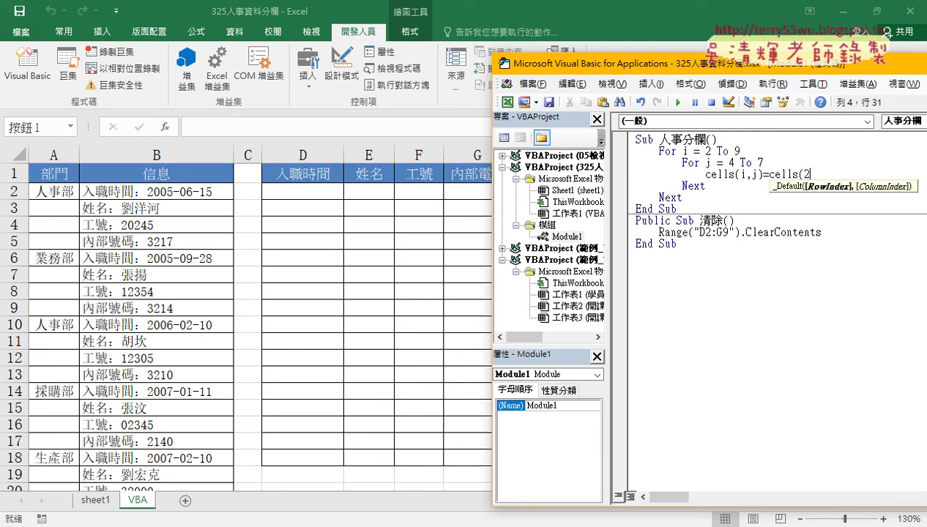
text(,")
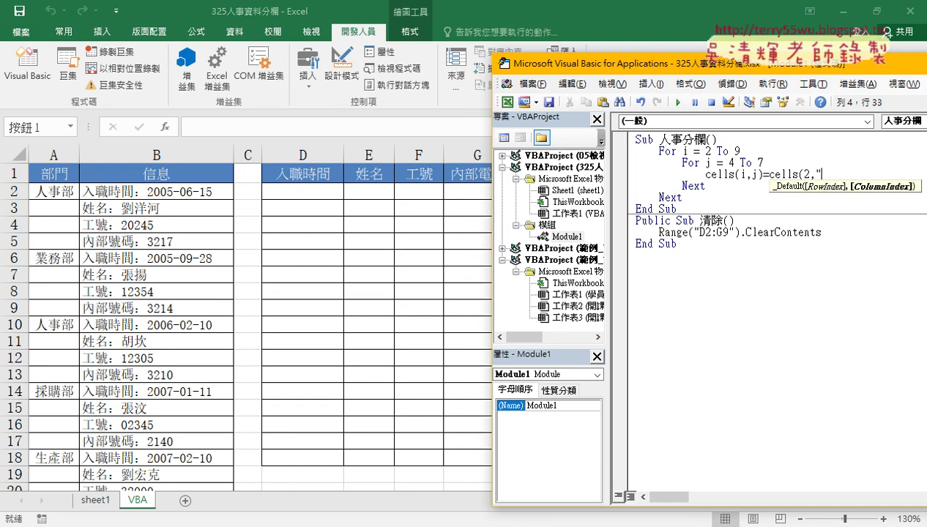
text(B")
text())
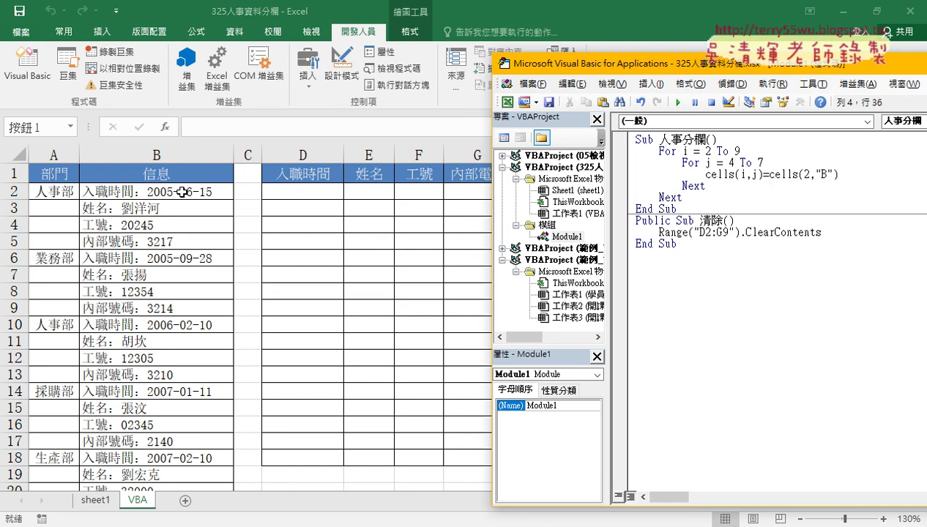
click(651, 344)
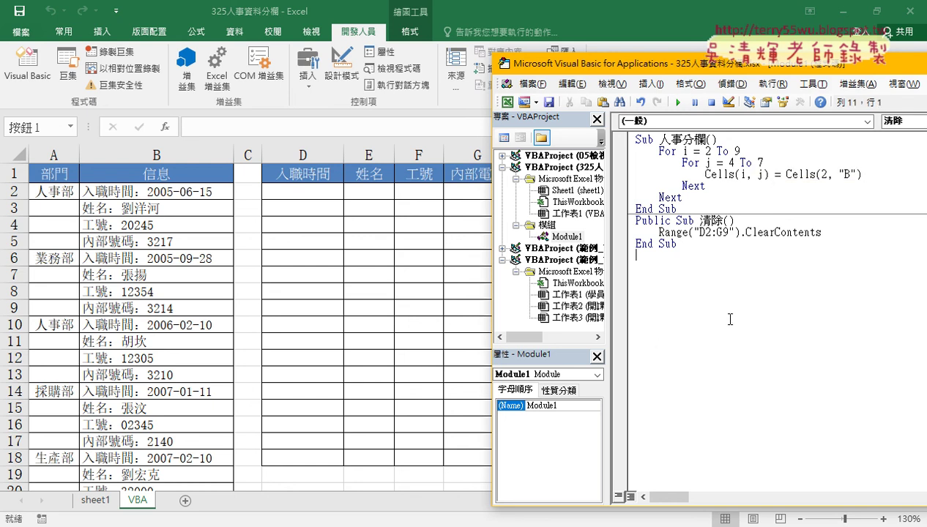
click(766, 175)
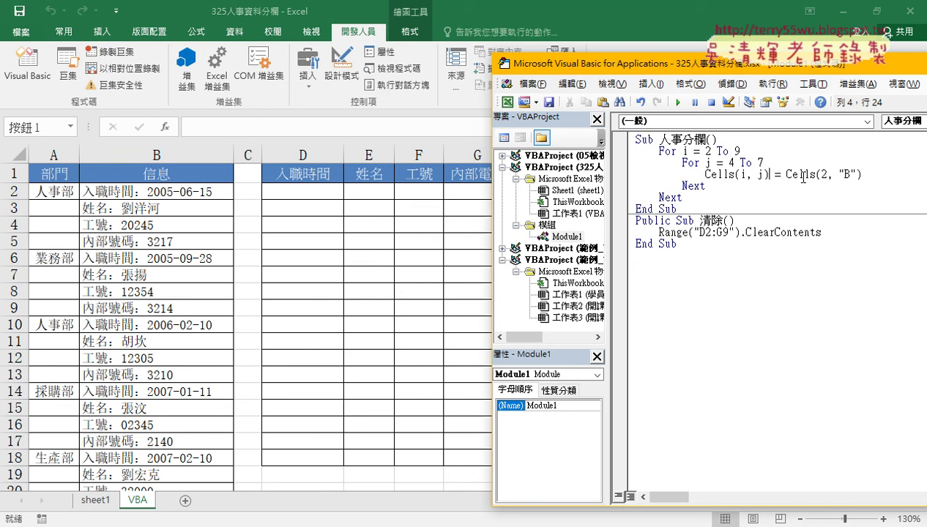
Run 人事分欄, filling D2:G9 with B2's 入職時間 text, then select the 2 in Cells(2, "B")
click(678, 101)
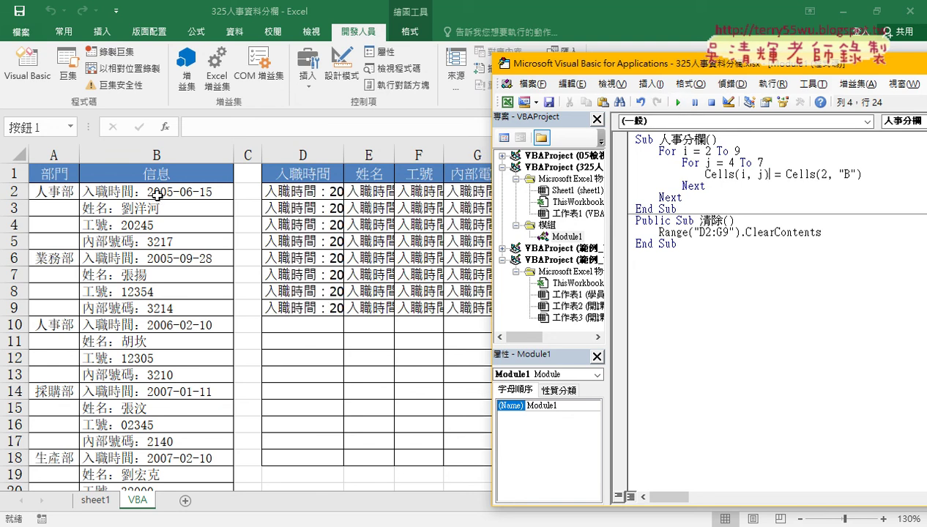
double_click(824, 173)
Add k = 2 under the Sub line and change the source to Cells(k, "B")
click(747, 143)
key(Return)
key(Tab)
text(k)
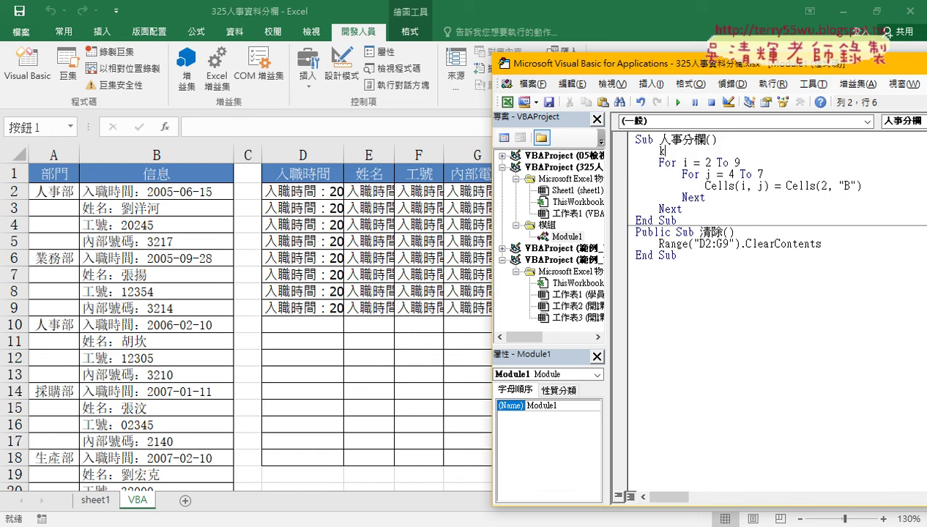
text(=)
text(2)
double_click(823, 186)
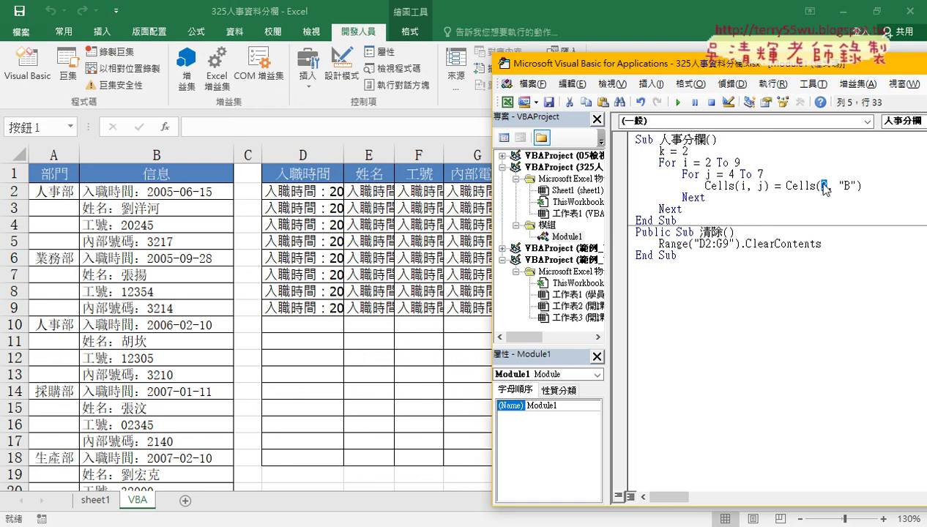
text(k)
Add k = k + 1 after the copy line and run 人事分欄 to fill D2:G9
click(871, 183)
key(Return)
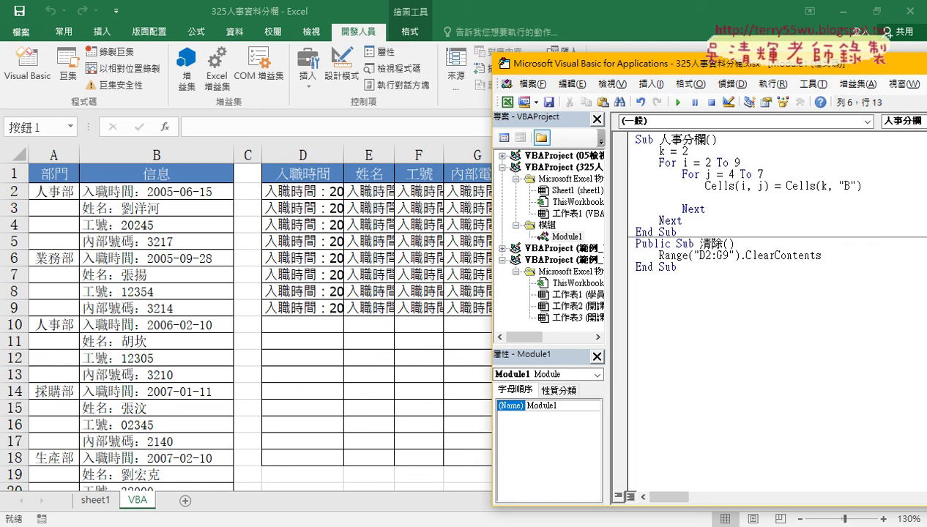
text(k=)
text(k+1)
click(787, 287)
click(723, 197)
click(680, 109)
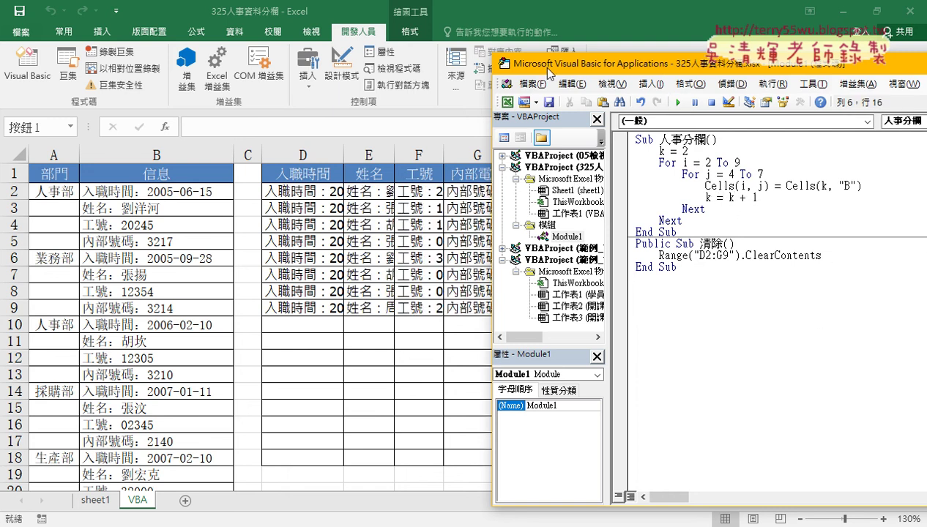
drag(543, 65, 704, 72)
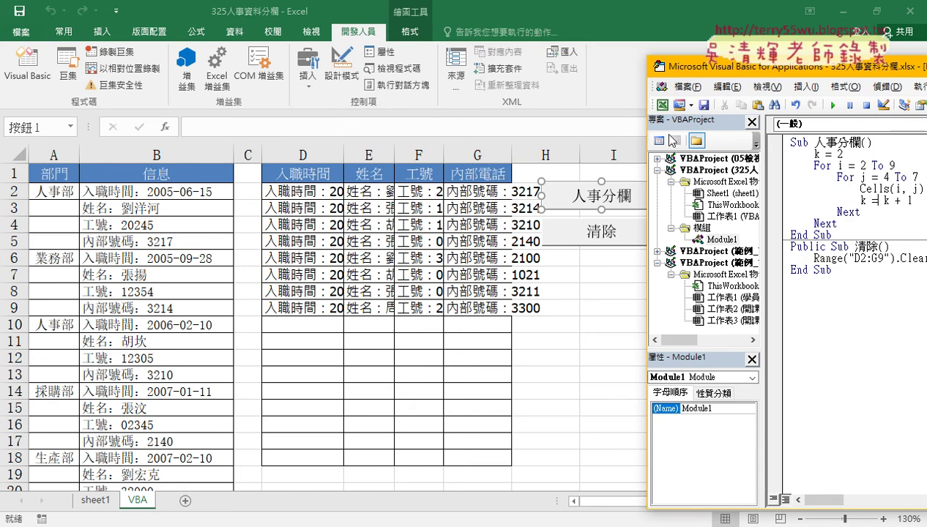
drag(695, 64, 543, 64)
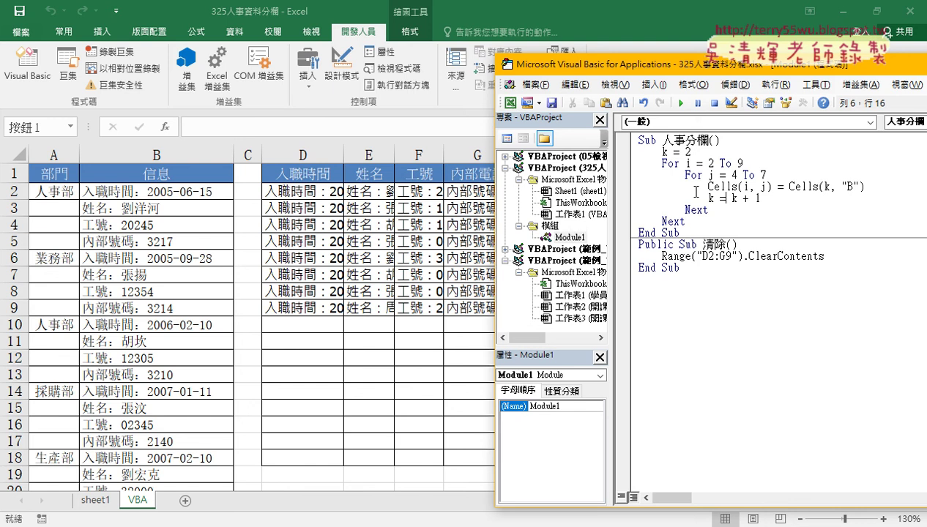
drag(726, 68, 609, 67)
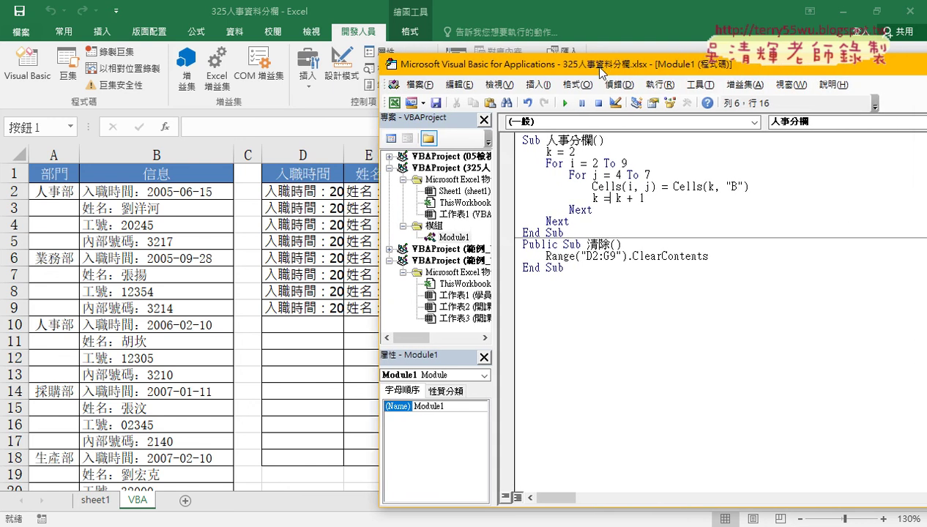
Wrap the source in Mid( and start a Len(Cells(1, 4)) argument after it
click(673, 186)
text(mid)
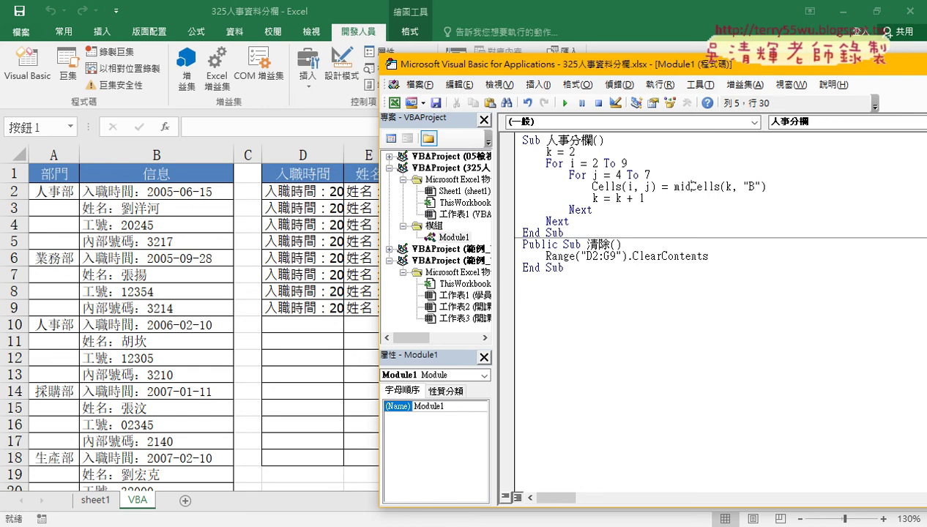
text(()
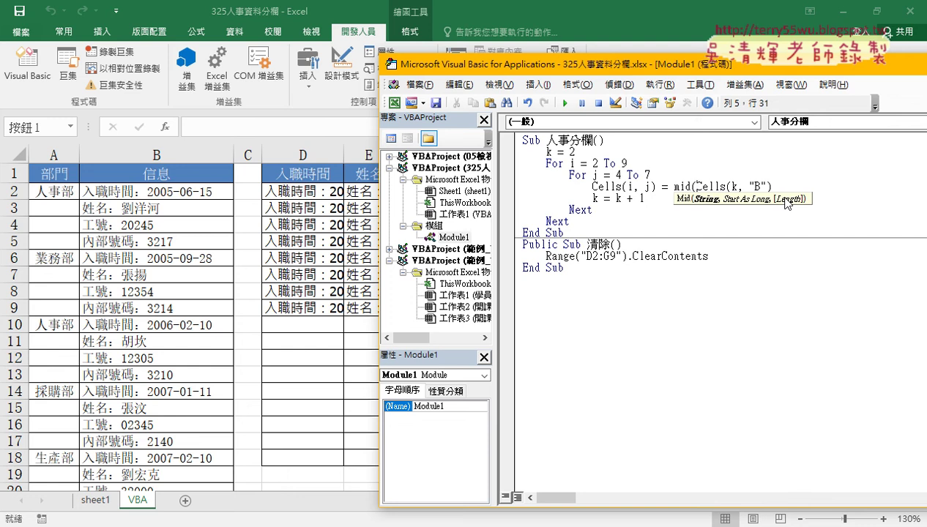
key(Right)
key(Right)
key(Right)
key(Right)
key(Right)
key(Right)
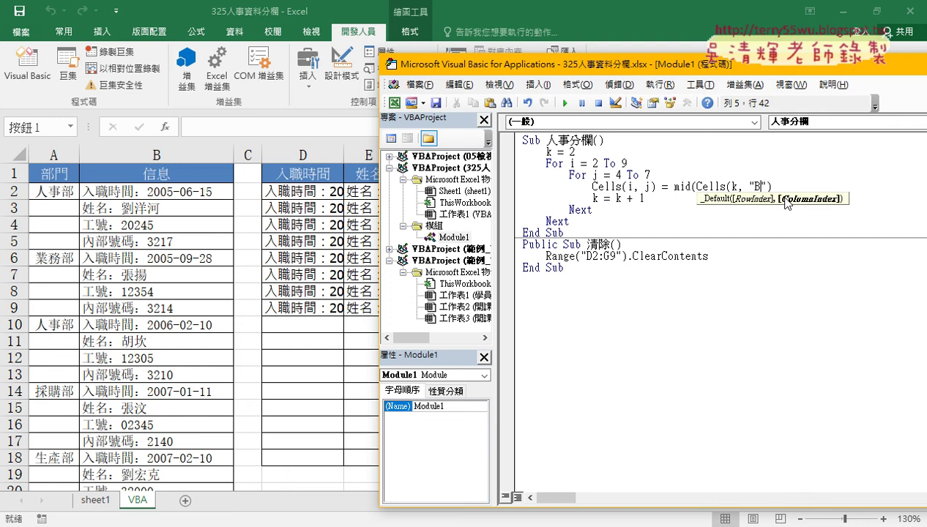
key(Right)
key(Right)
text(,)
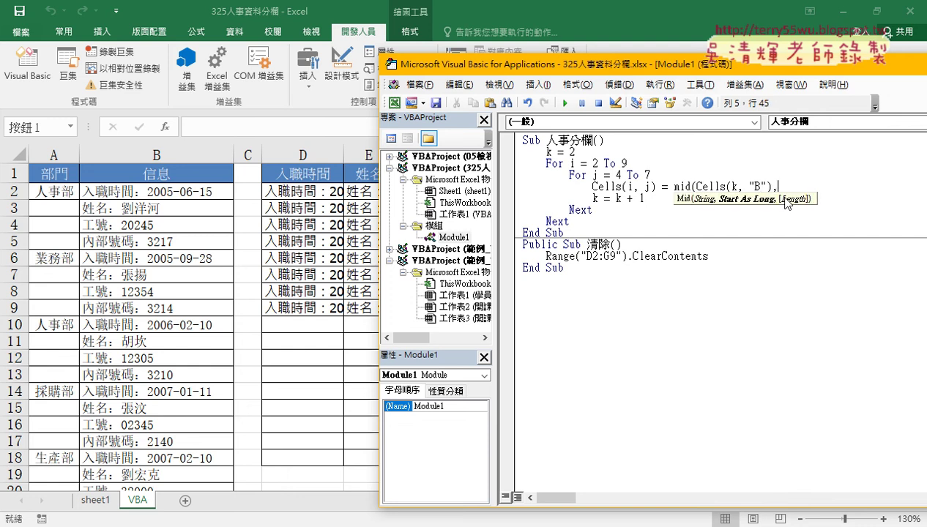
text(le)
text(n()
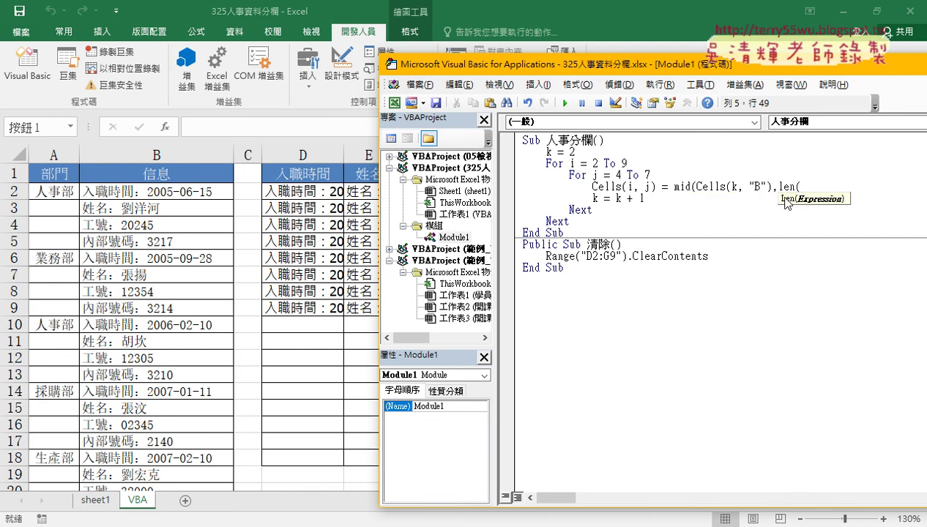
drag(637, 69, 352, 213)
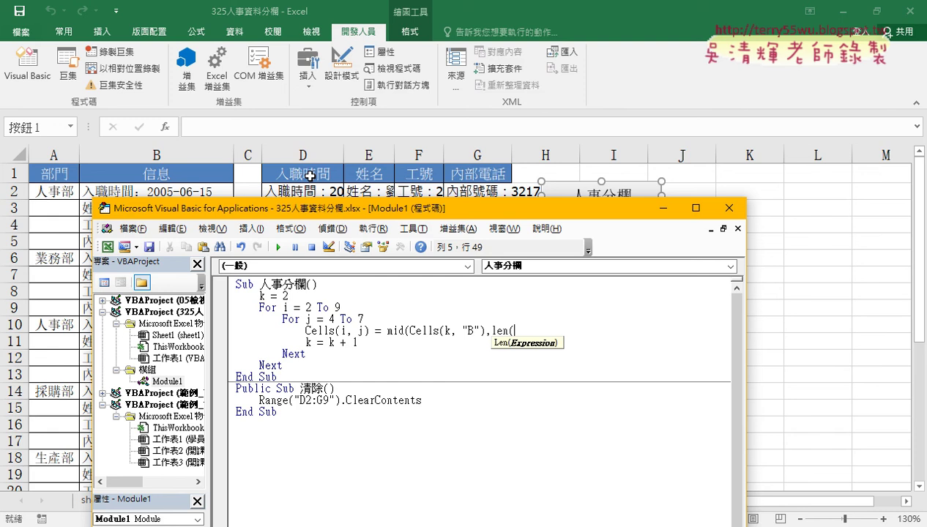
text(ce)
text(lls)
text((1)
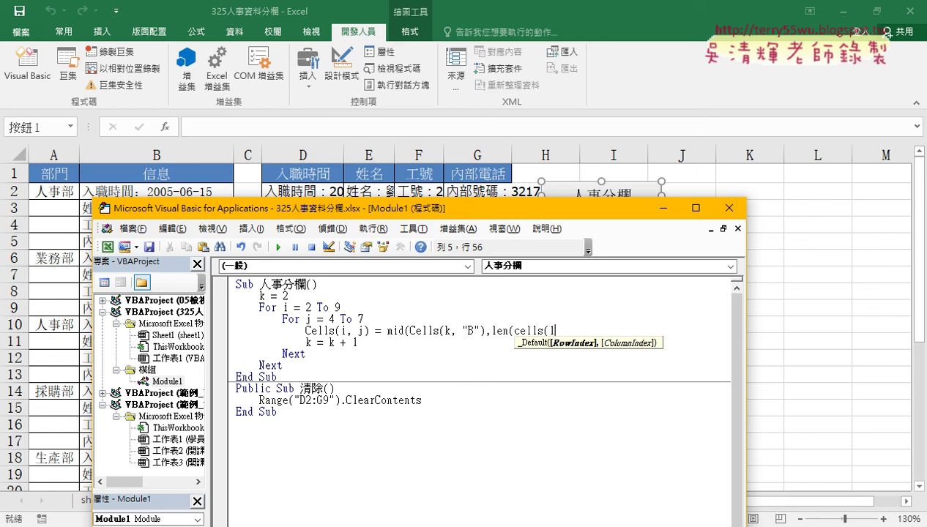
text(,)
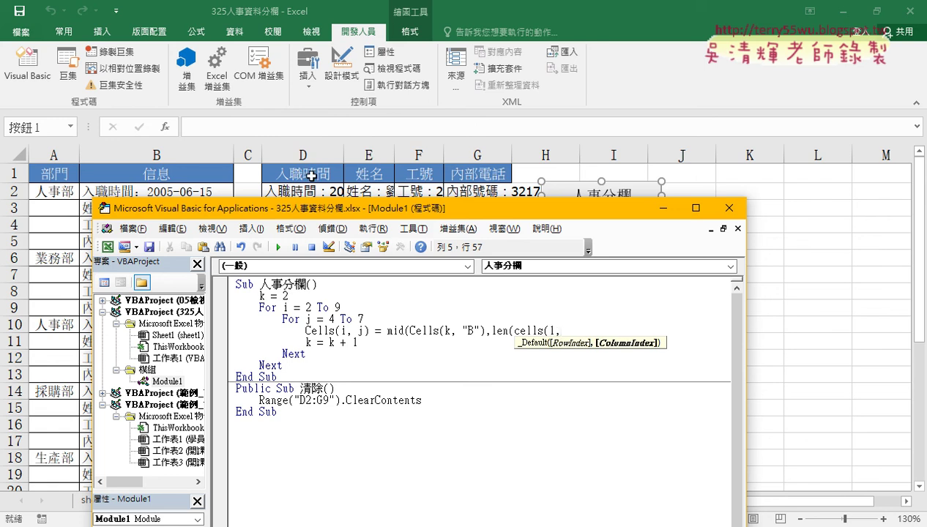
text(")
key(BackSpace)
text(4)
text())
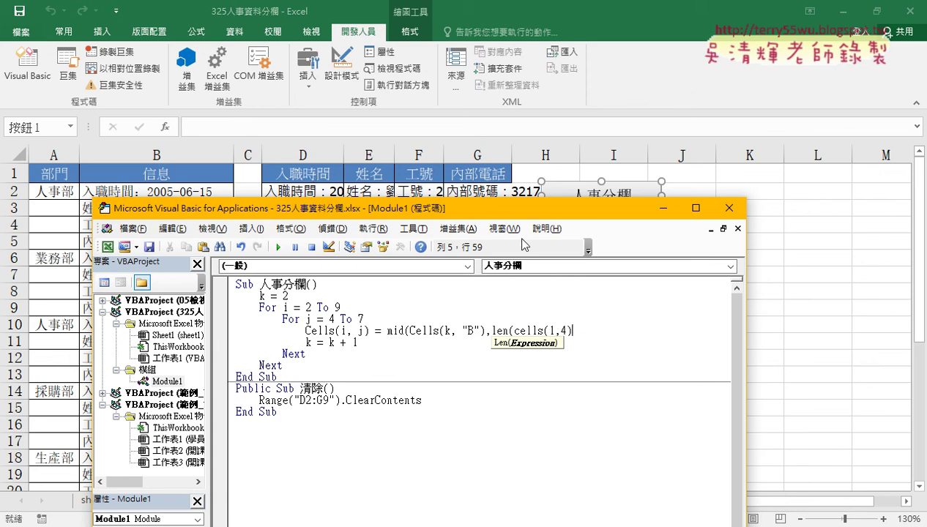
Replace the 4 with j and finish the line as Len(Cells(1, j)) + 2, 99)
click(567, 331)
double_click(563, 330)
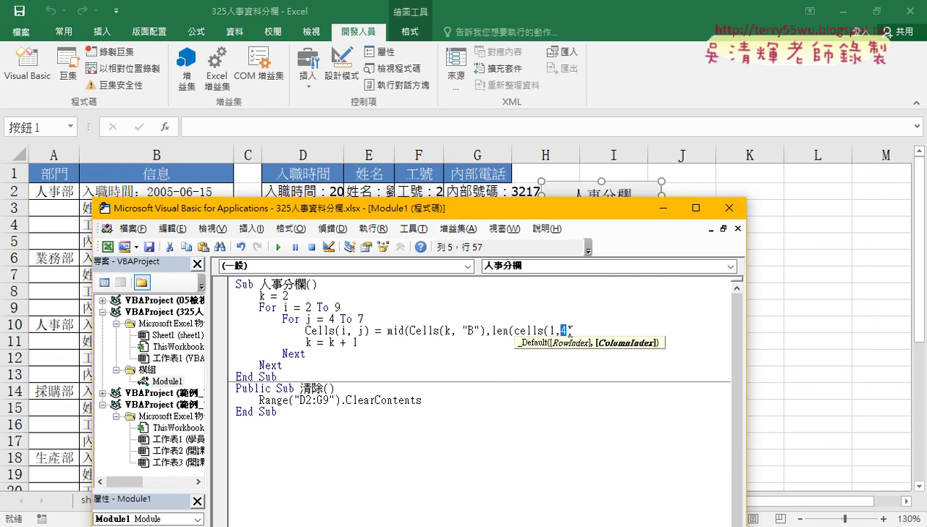
text(j)
double_click(551, 330)
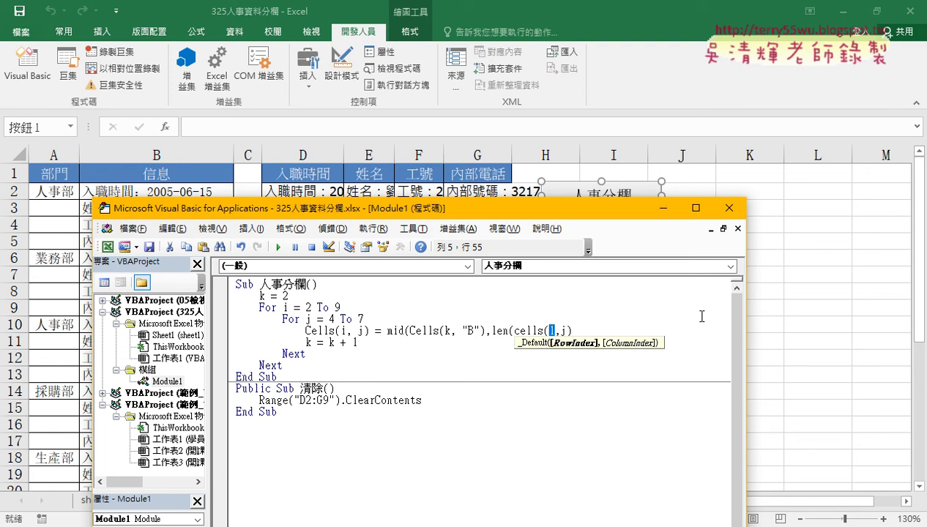
click(617, 329)
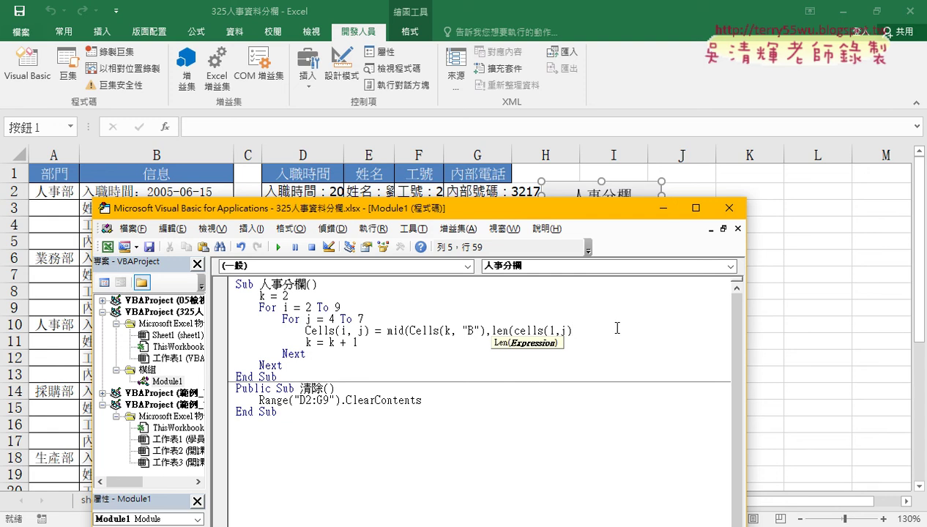
text()+)
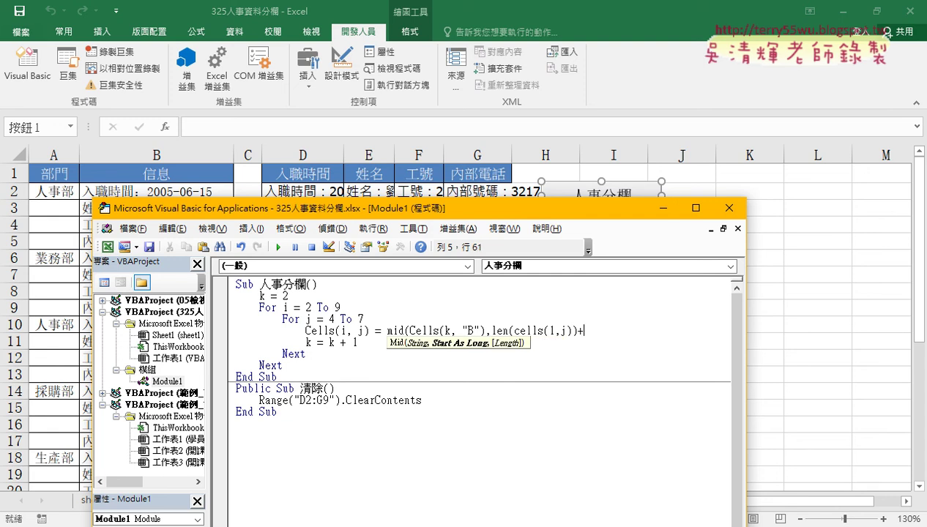
text(2,)
text(99)
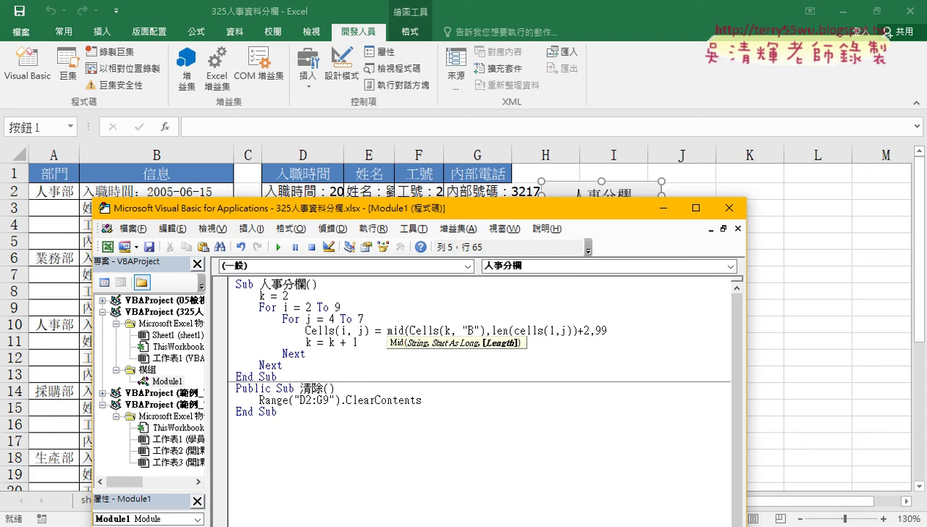
text())
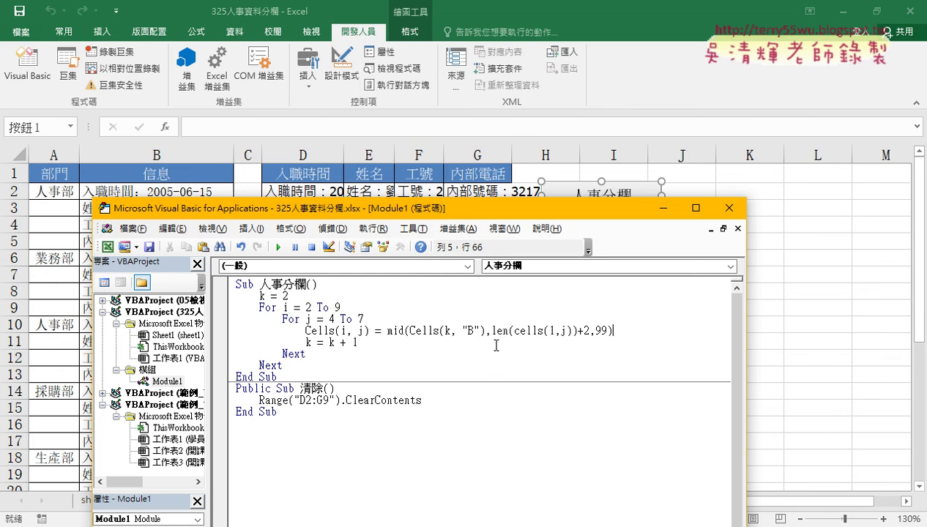
click(482, 410)
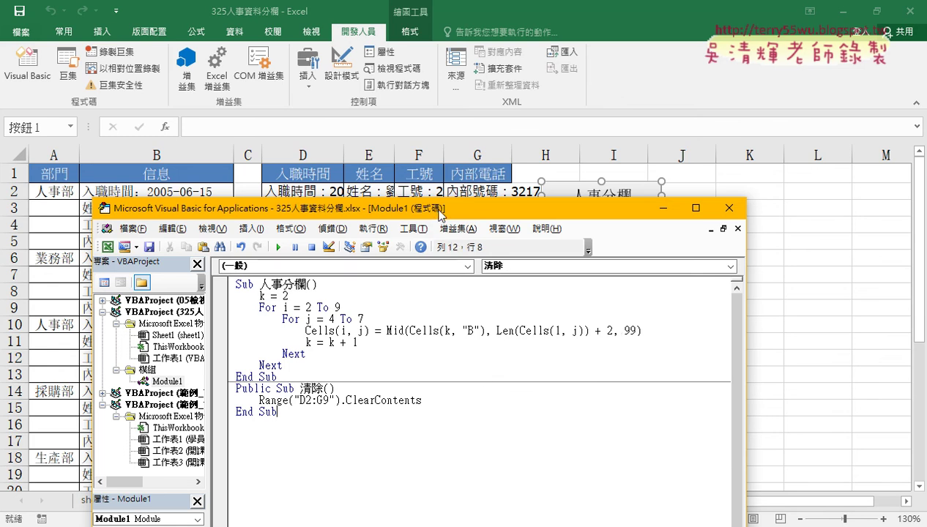
Run 人事分欄 to fill D2:G9 with label-free dates, names, IDs and phones
drag(440, 212, 439, 306)
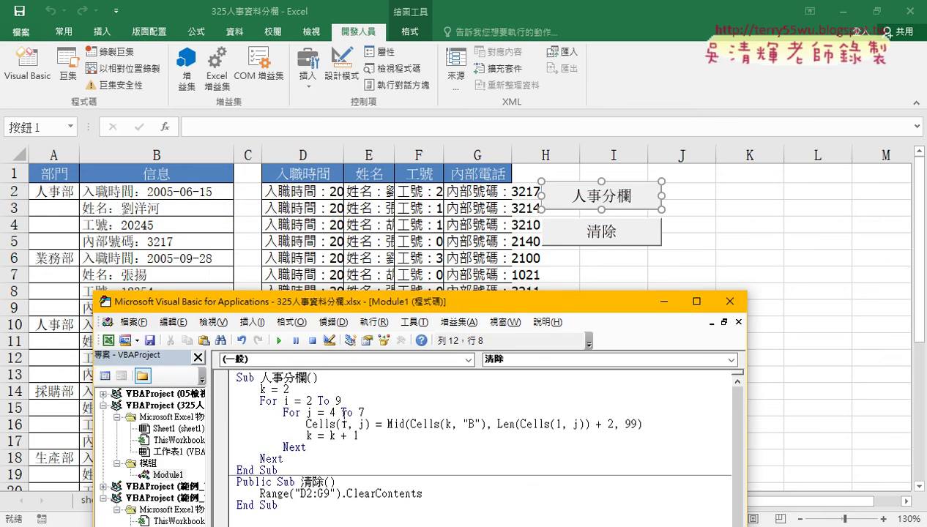
click(339, 424)
click(278, 341)
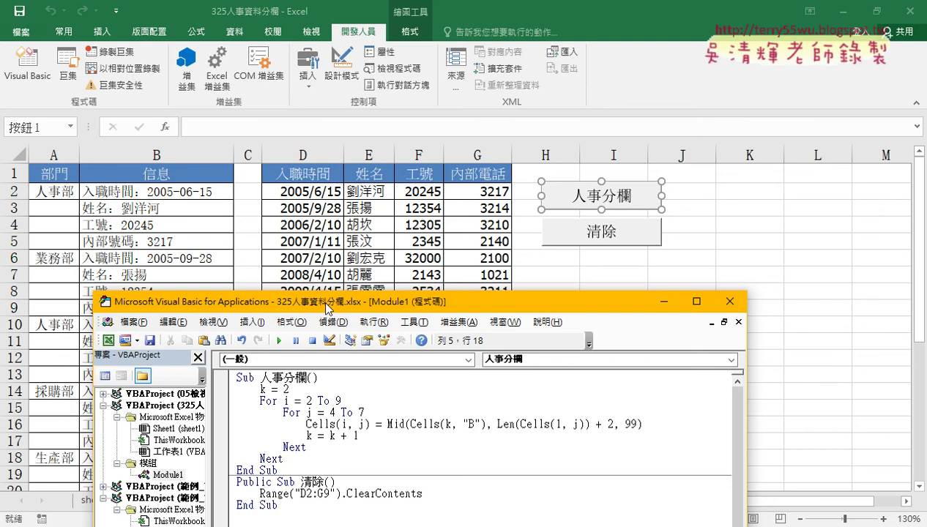
drag(326, 306, 366, 422)
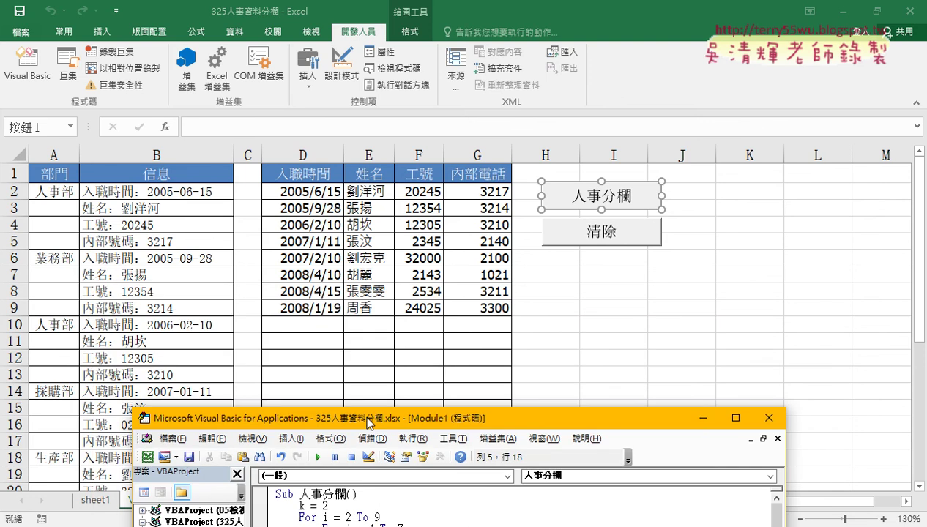
mouse_move(369, 422)
mouse_down()
mouse_move(612, 170)
mouse_move(678, 138)
mouse_up()
Widen columns D:G by dragging, try AutoFit on D:G, then undo the AutoFit
click(360, 154)
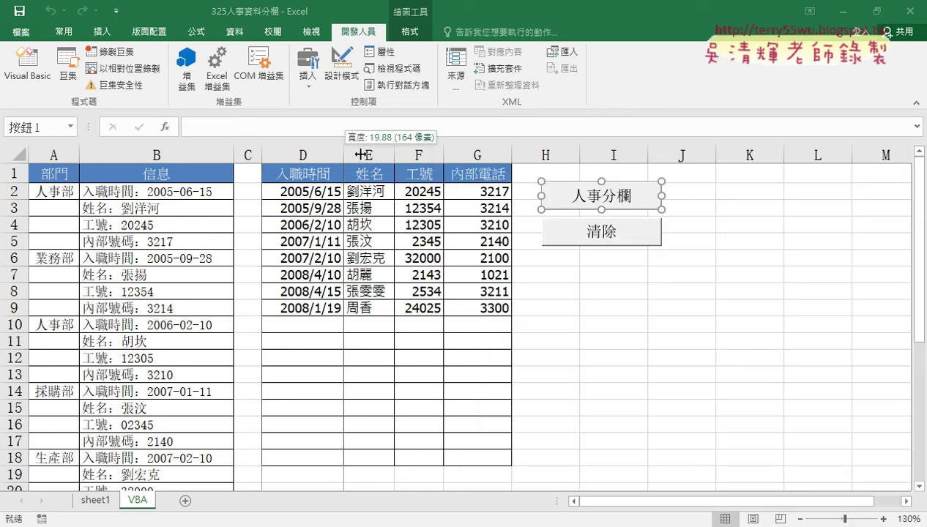
drag(360, 154, 533, 154)
drag(601, 155, 649, 154)
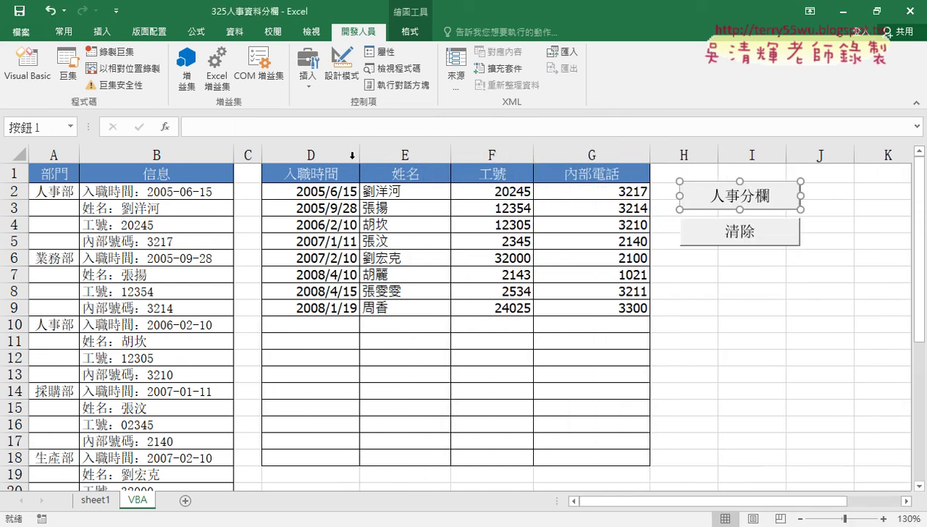
drag(352, 155, 607, 155)
drag(357, 154, 357, 154)
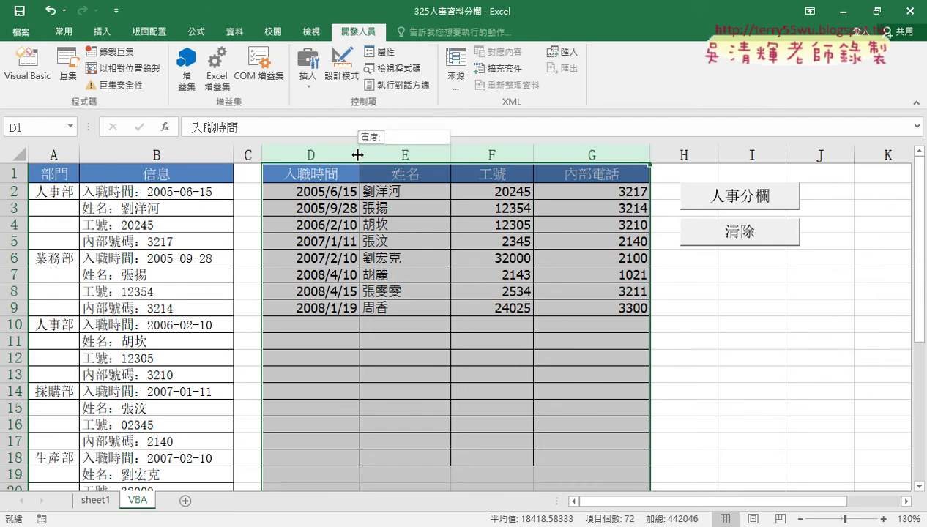
double_click(357, 155)
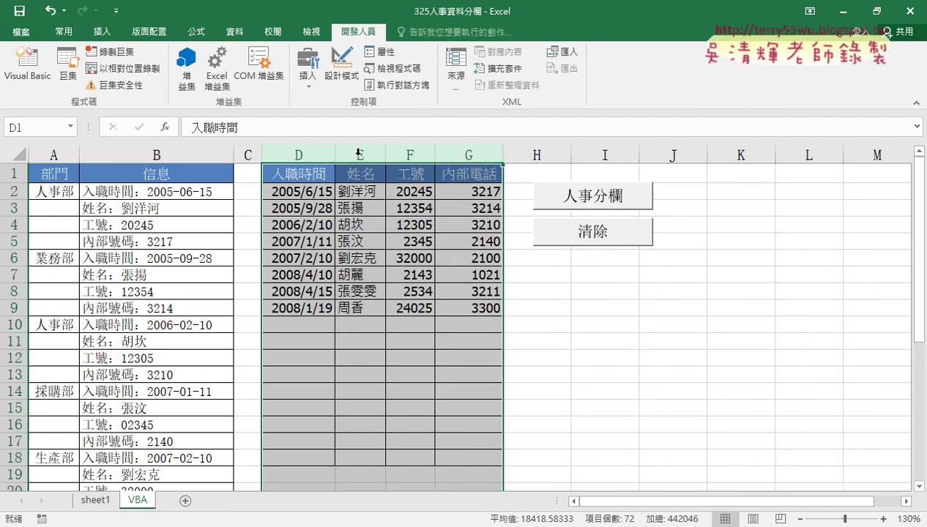
key(ctrl+z)
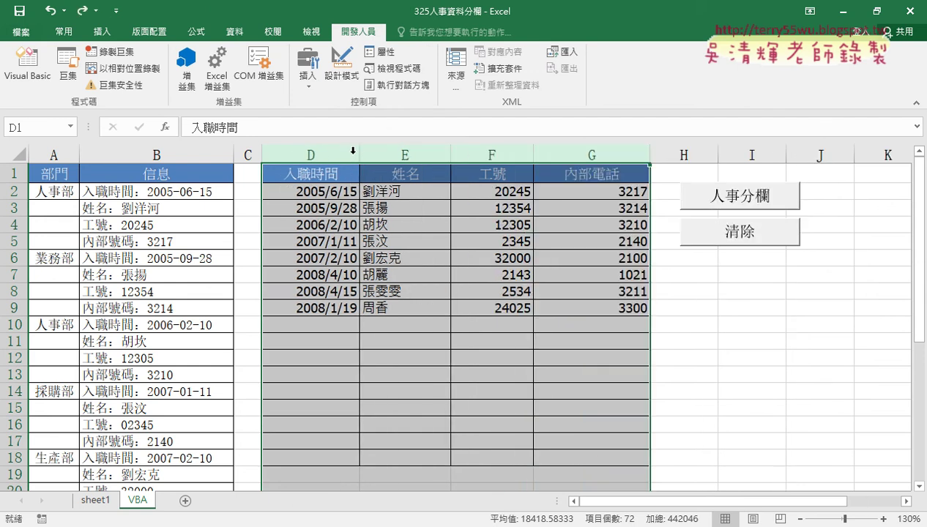
click(27, 65)
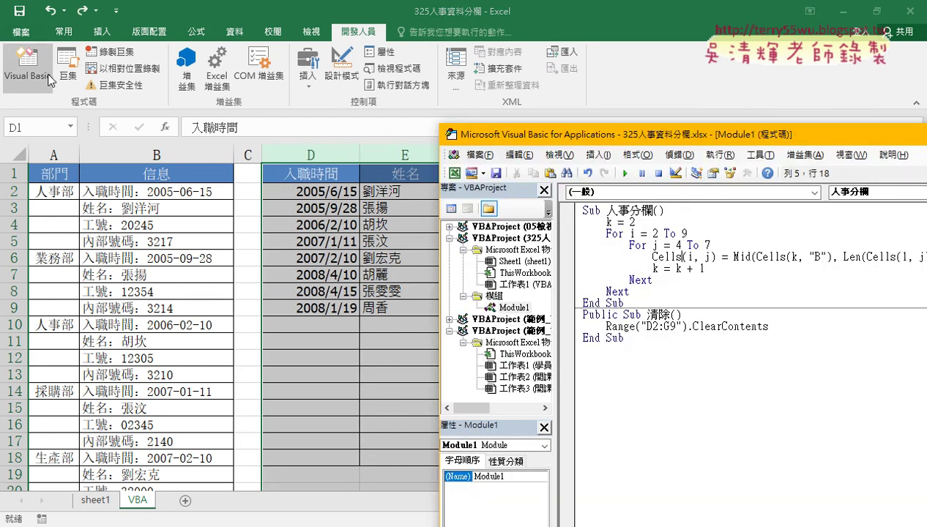
Add Columns("D:G").AutoFit on a new line after the loop's Next
click(634, 291)
key(Return)
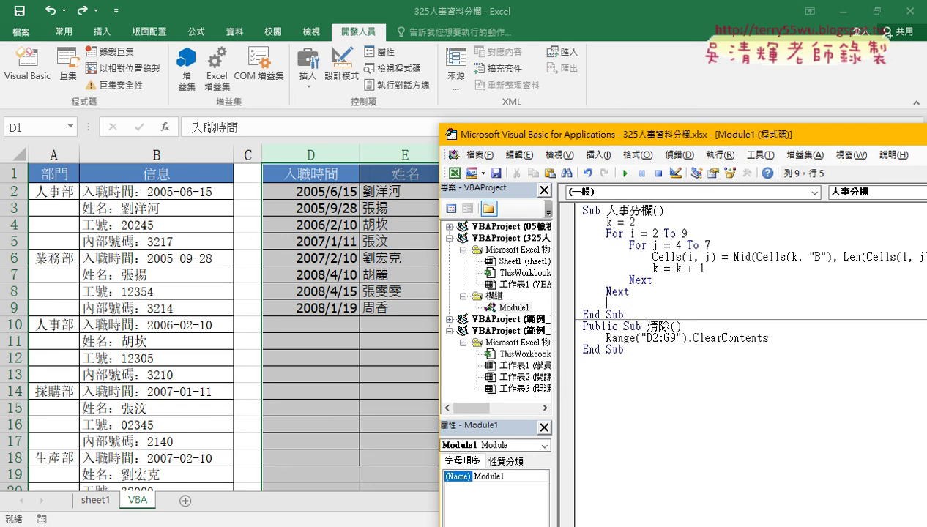
text(c)
text(o)
text(lumn)
text(s)
text(()
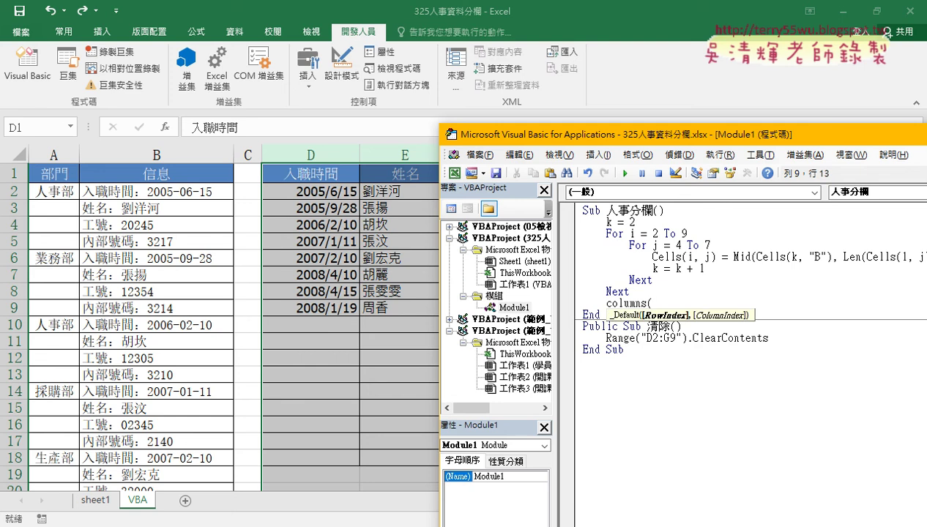
text("D)
text(:)
drag(602, 142, 509, 222)
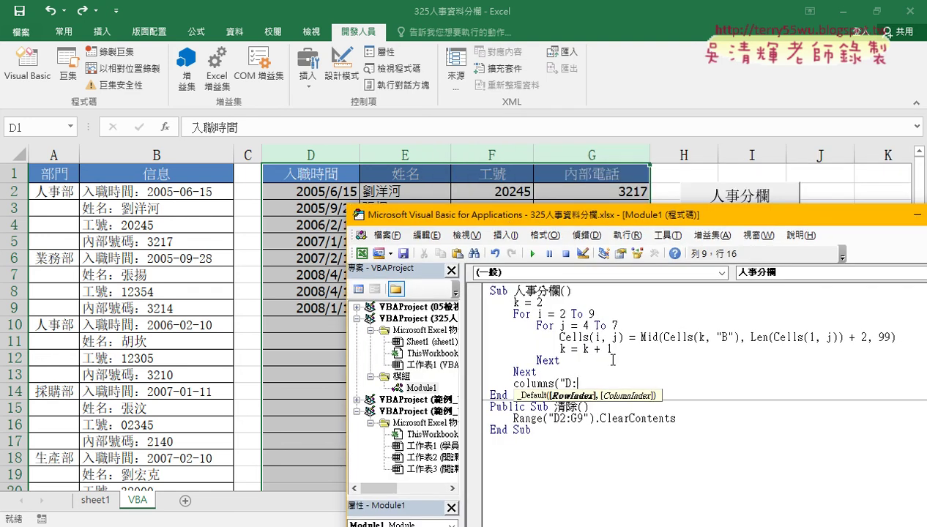
text(G)
text(").)
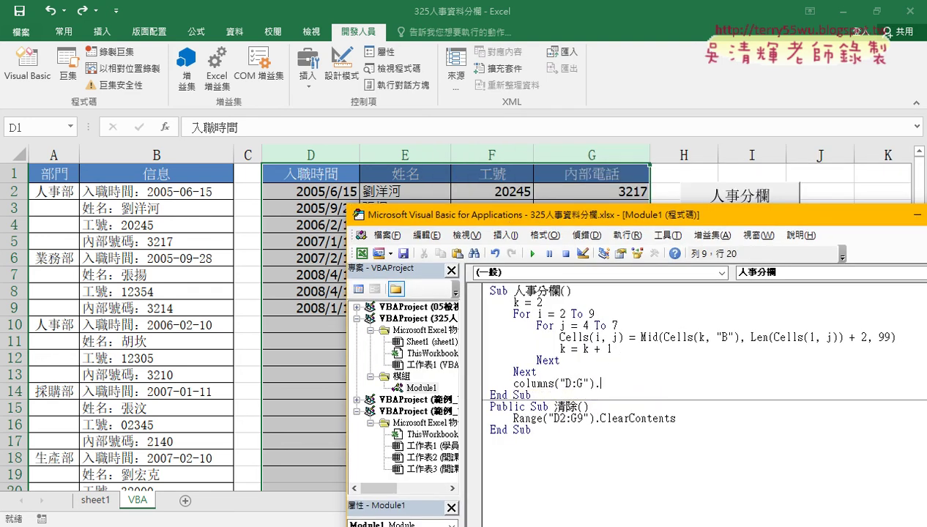
text(a)
text(uto)
text(fit)
click(639, 410)
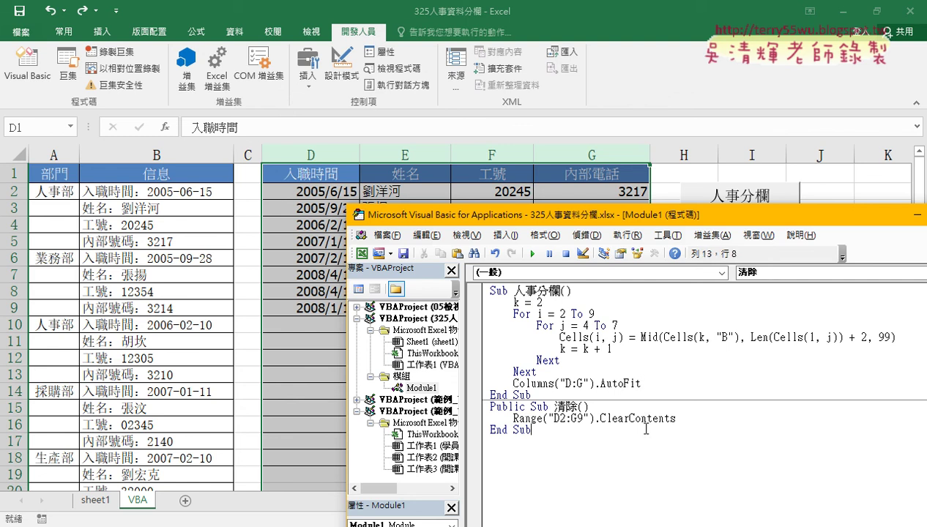
Highlight the AutoFit keyword and run 清除 to empty D2:G9
drag(641, 384, 601, 382)
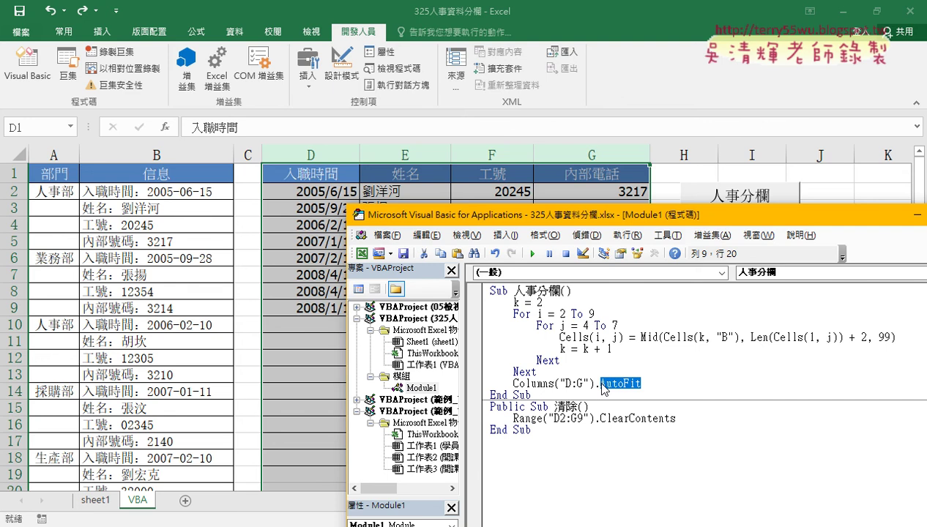
click(541, 418)
click(532, 254)
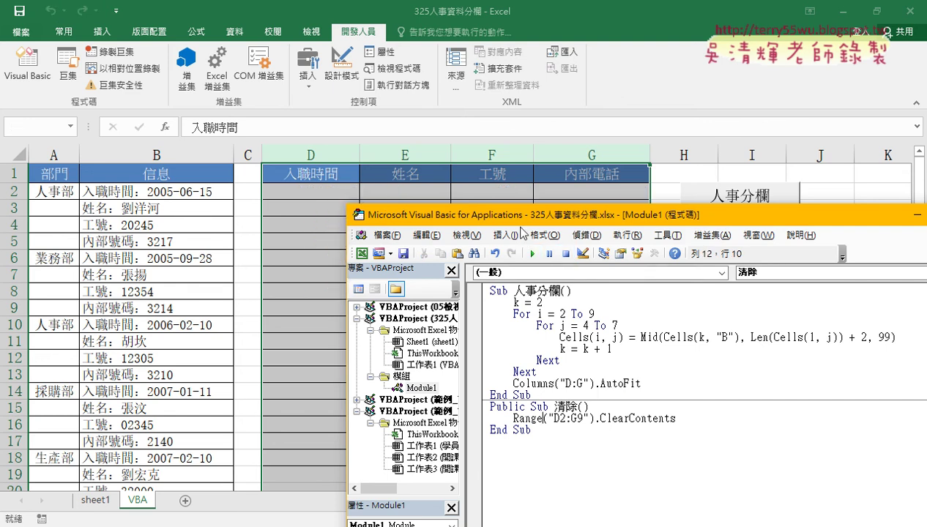
Breakpoint the AutoFit line, run 人事分欄 to it, then step with F8 to autofit D:G
drag(522, 215, 529, 251)
click(554, 382)
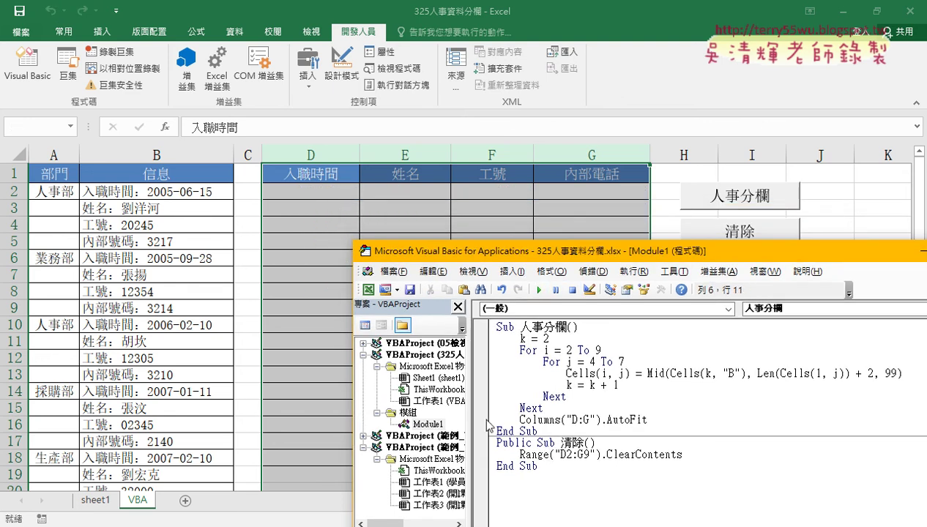
click(483, 419)
click(538, 290)
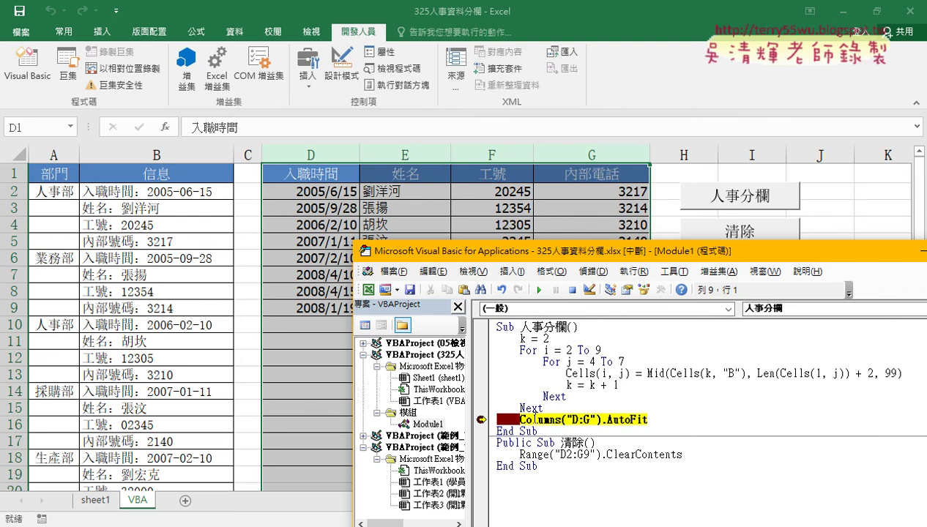
key(F8)
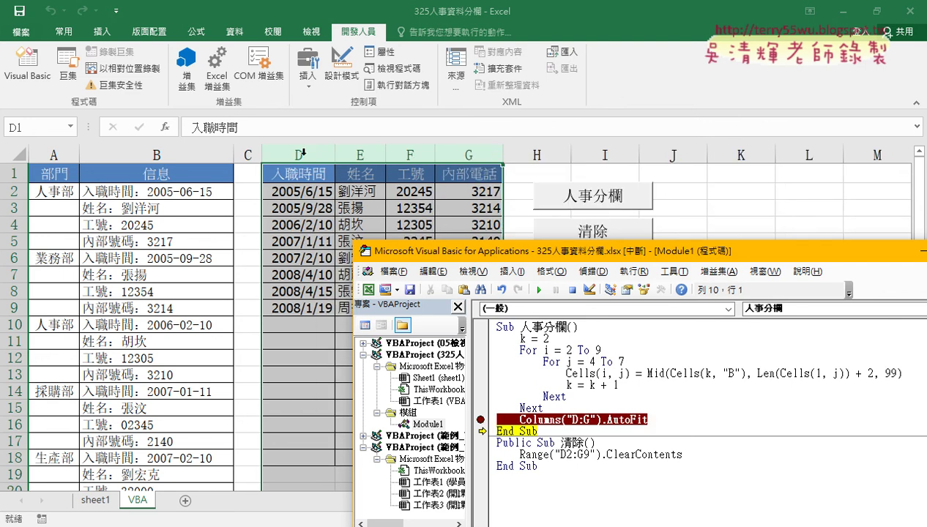
Remove the AutoFit breakpoint and highlight the Range and ClearContents parts of 清除
drag(649, 419, 519, 419)
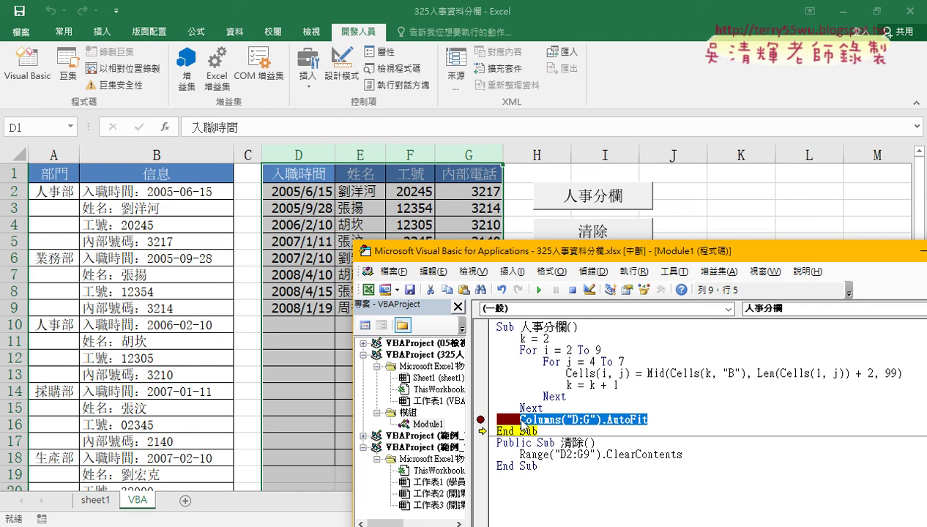
click(478, 420)
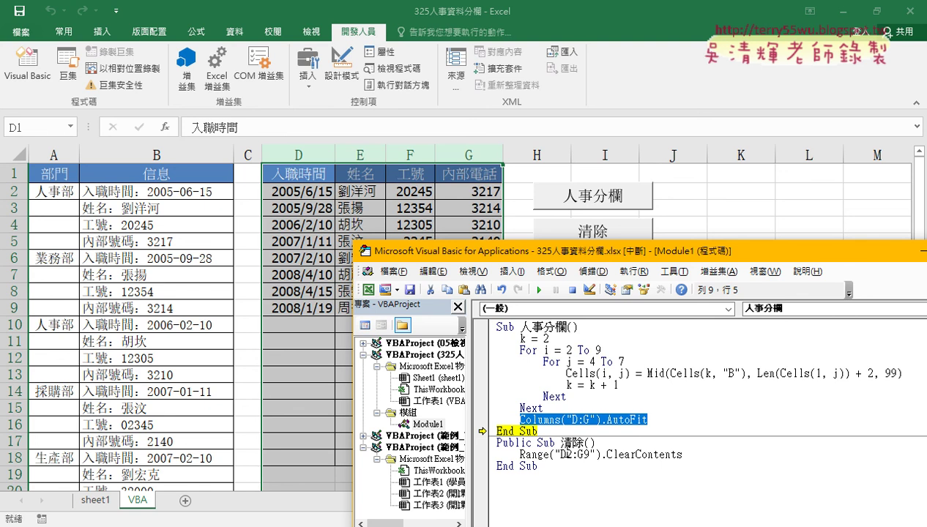
drag(517, 453, 599, 455)
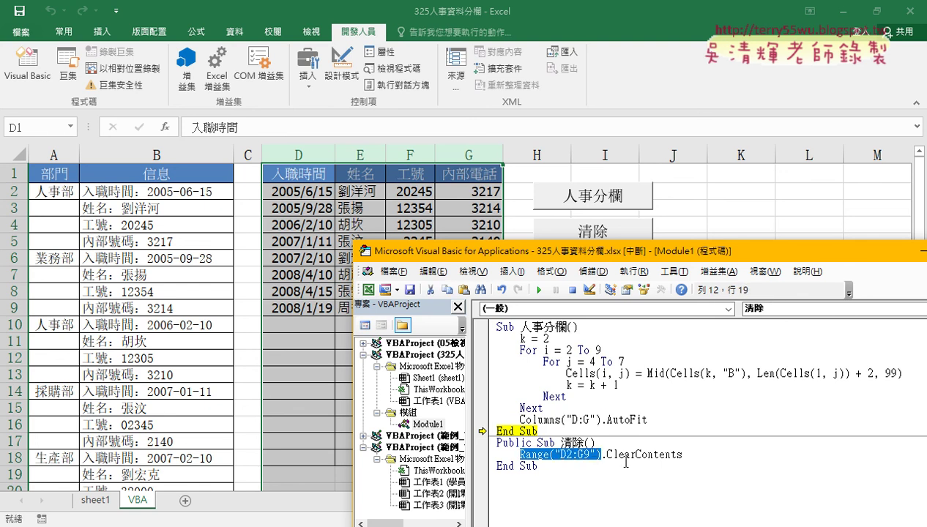
drag(682, 455, 600, 455)
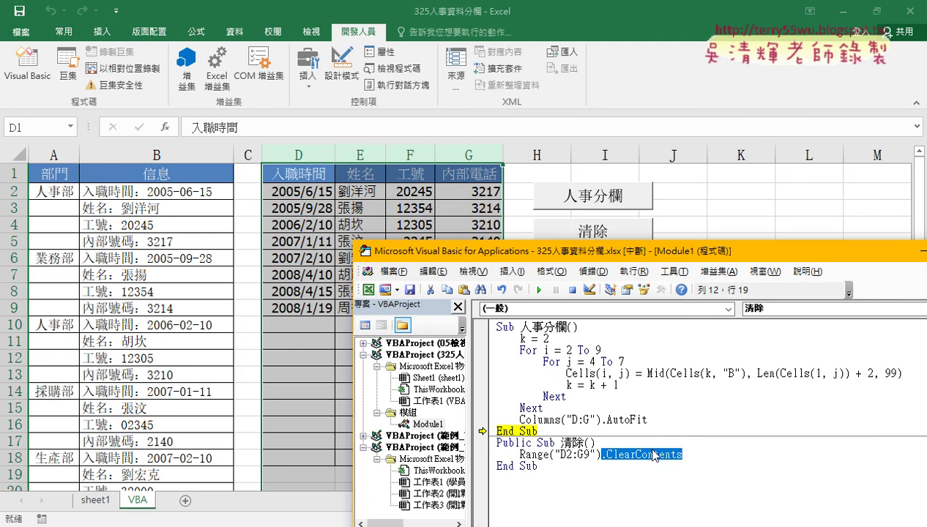
Let the paused macro finish, then run 人事分欄 and 清除 so D2:G9 ends empty
click(539, 291)
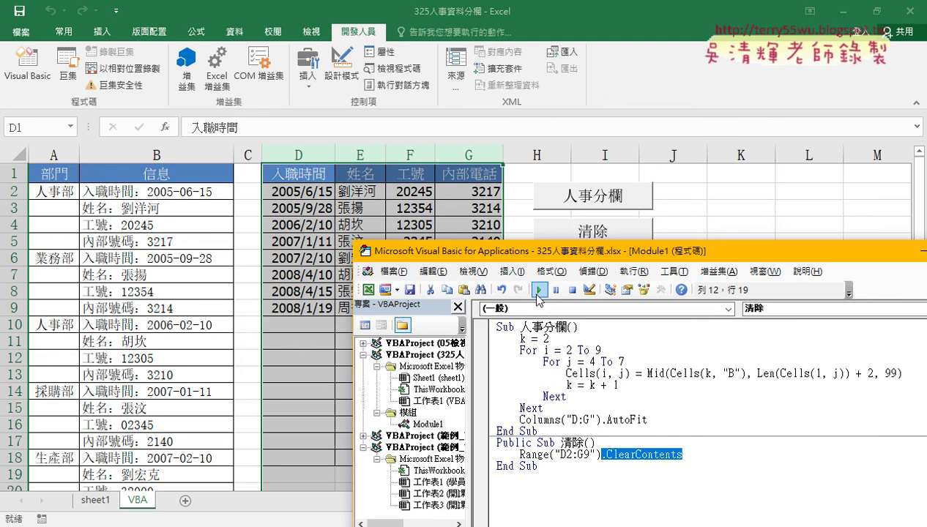
key(Left)
click(538, 290)
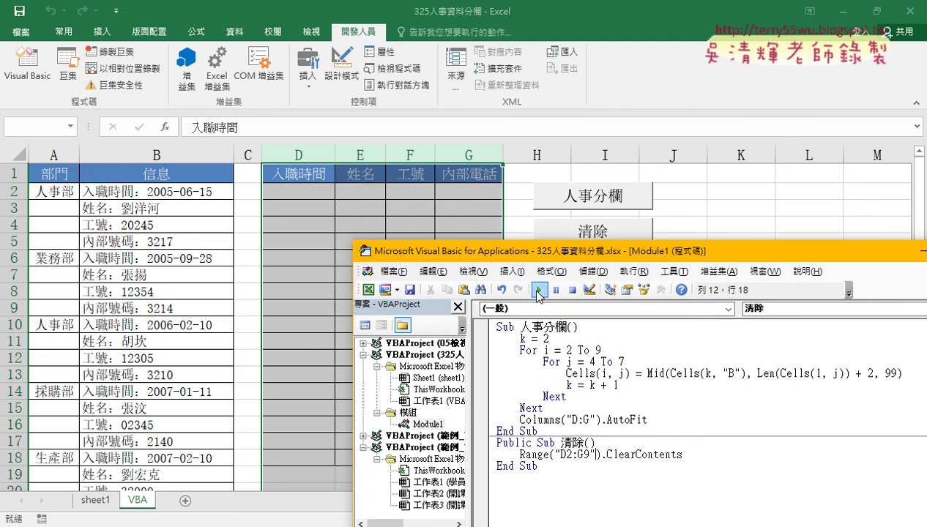
click(460, 212)
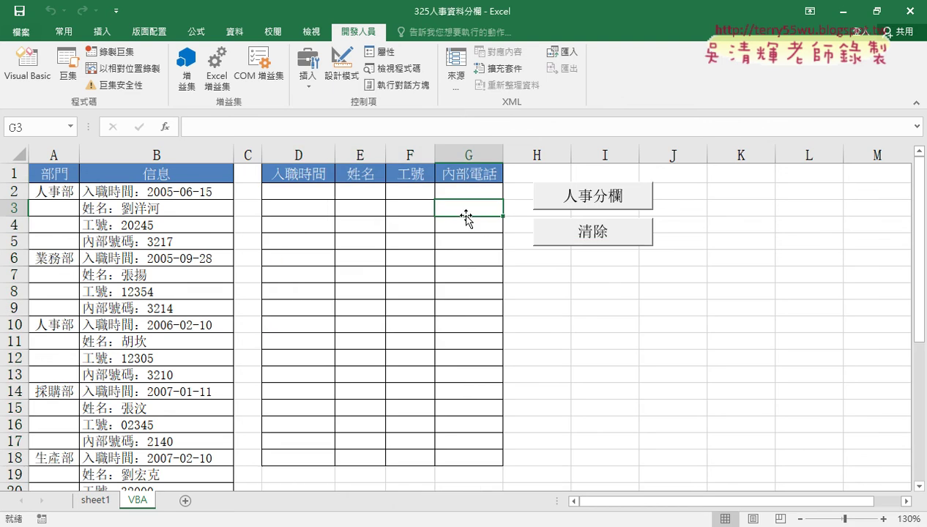
click(572, 202)
click(565, 232)
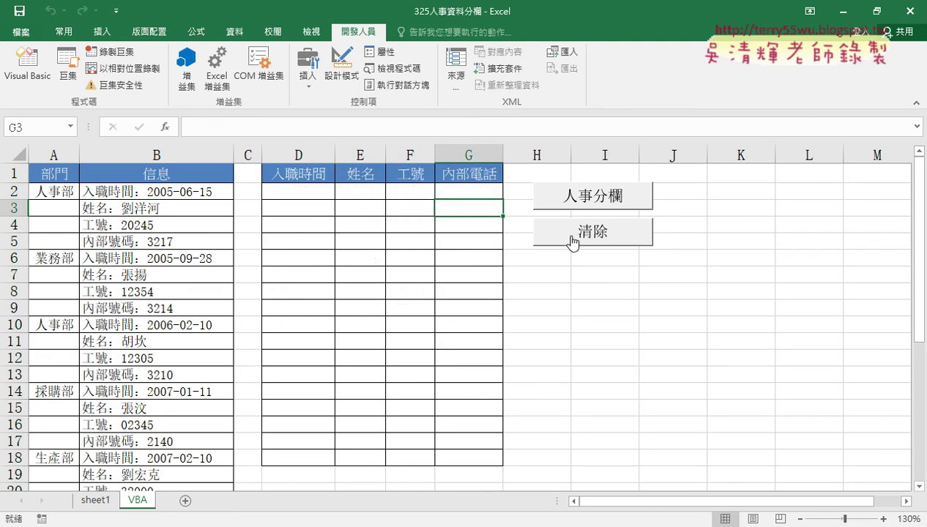
Reopen the 人事分欄 button's macro code in Module1 via 指定巨集 > 編輯, placing the cursor at the loop's Next line
right_click(579, 199)
click(620, 315)
click(739, 207)
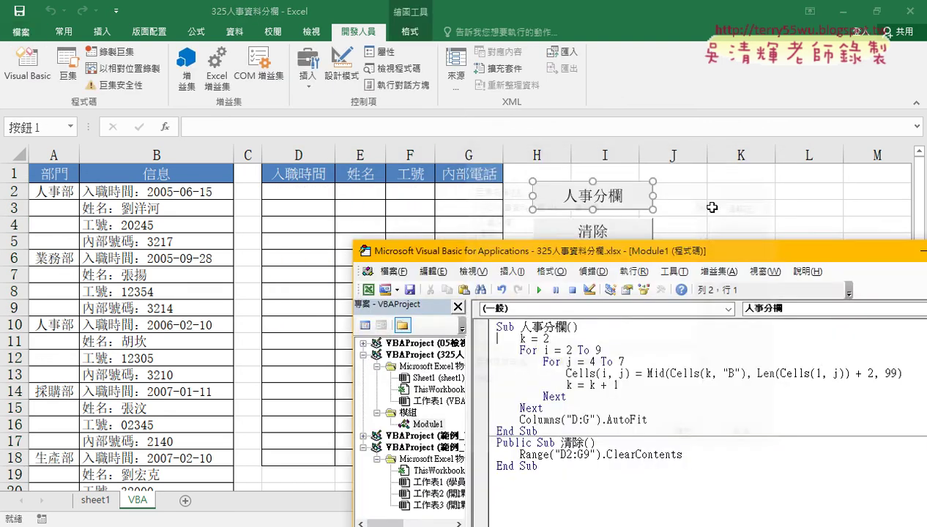
drag(528, 252, 497, 234)
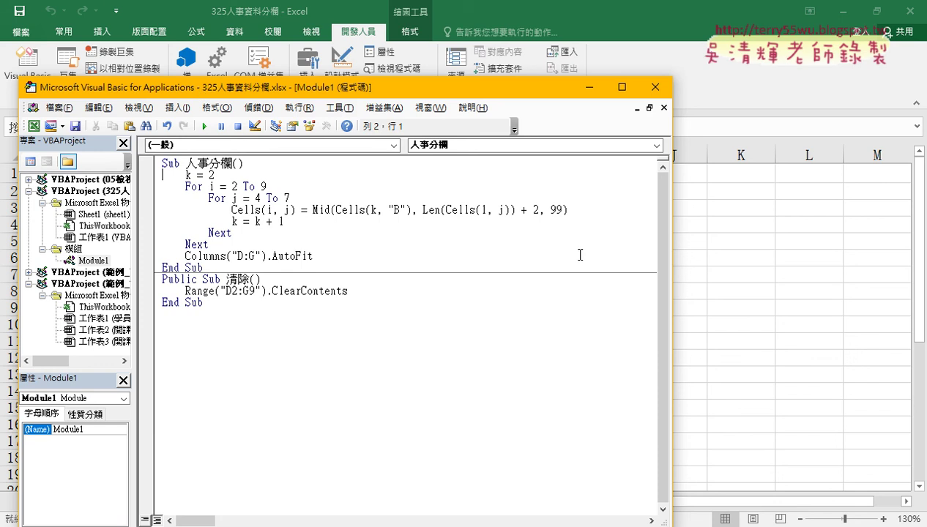
click(639, 245)
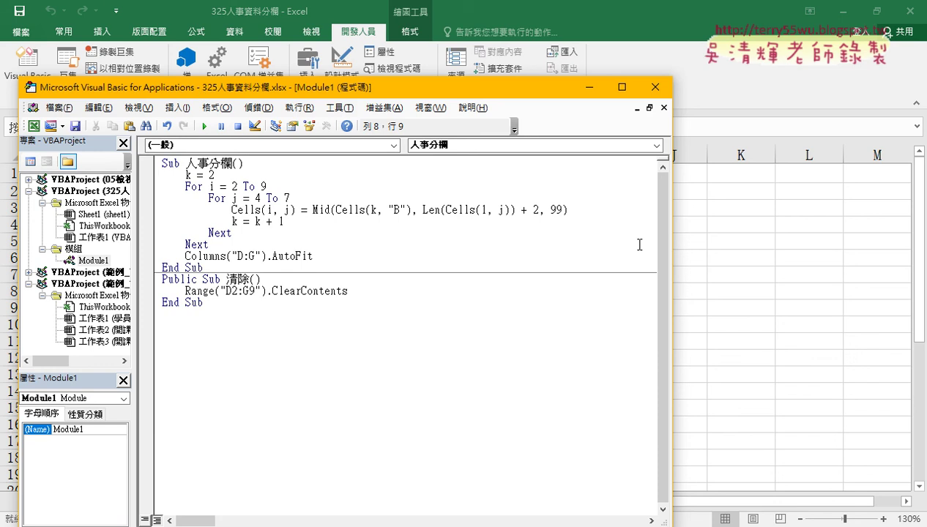